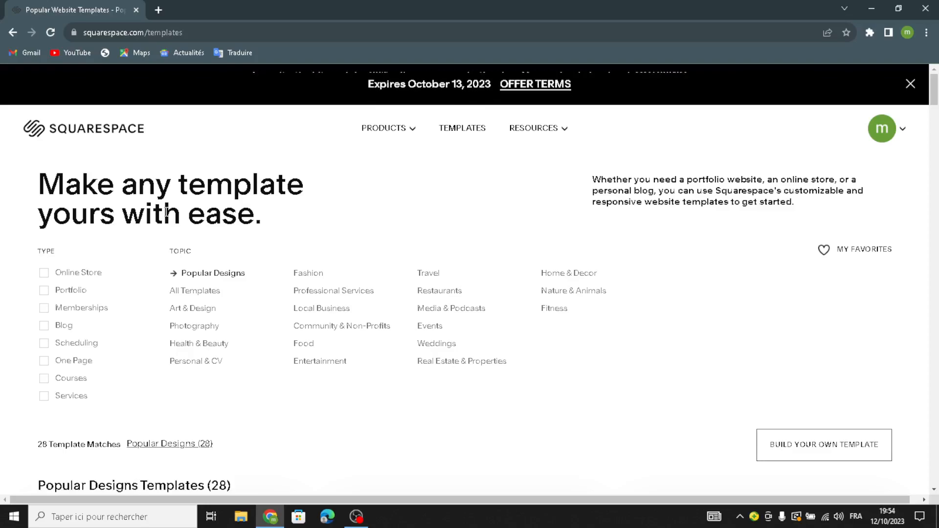
- Filter all templates by the Services type and browse the matching designs
left_click(176, 292)
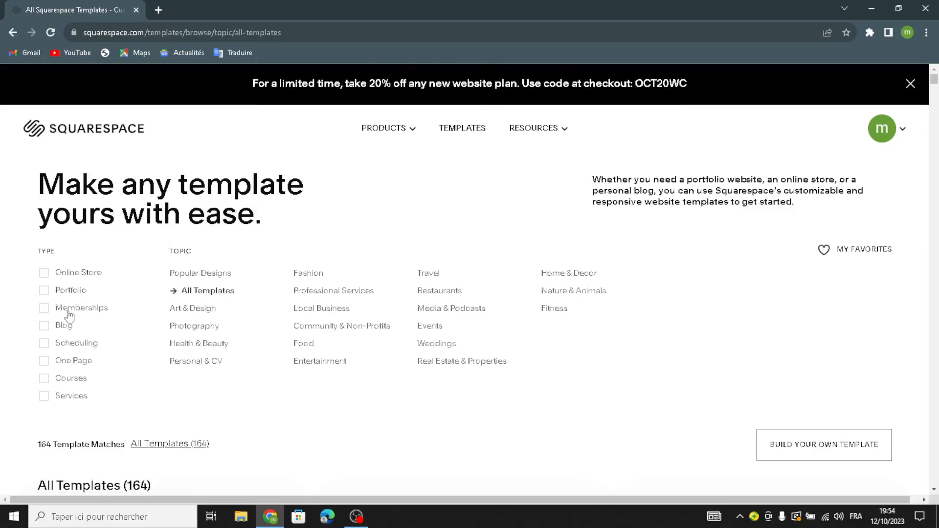
left_click(42, 398)
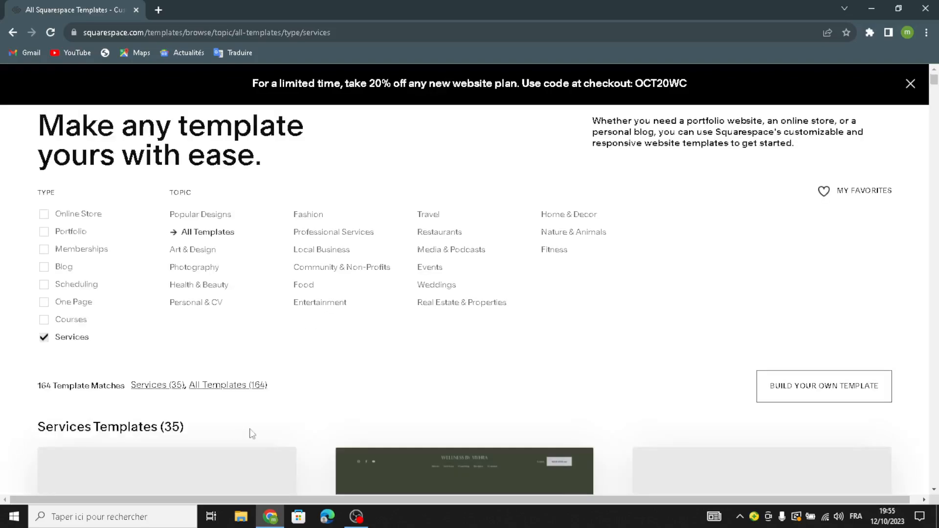
scroll(241, 430, "down", 6)
mouse_move(260, 293)
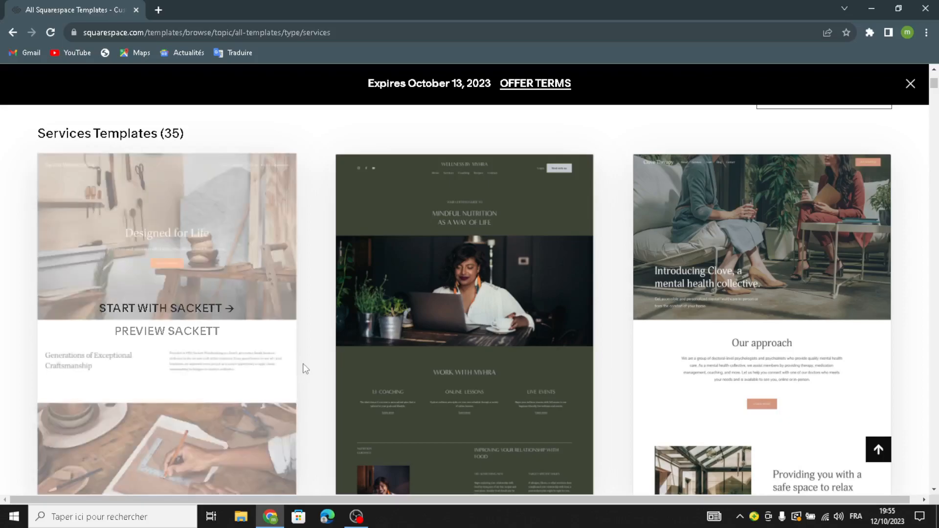
mouse_move(392, 388)
scroll(382, 390, "down", 3)
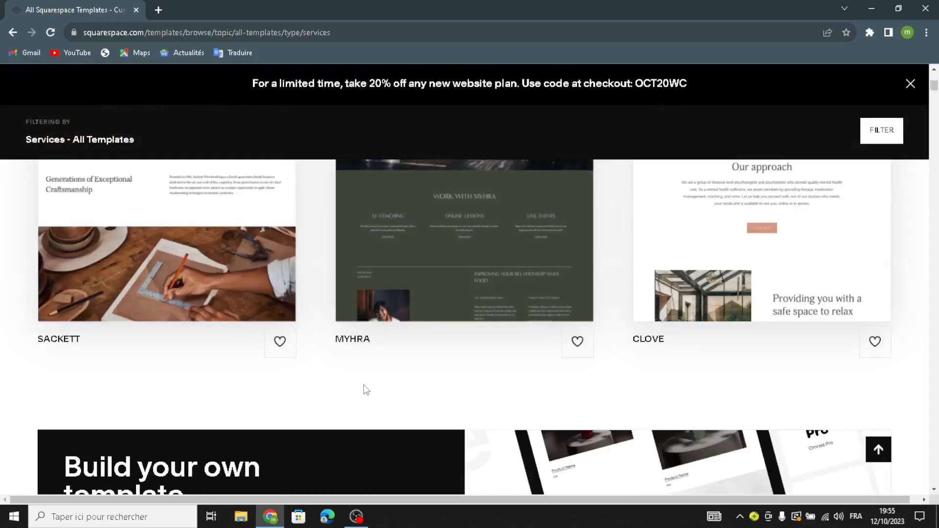
scroll(318, 382, "down", 3)
scroll(101, 390, "down", 5)
scroll(101, 387, "up", 3)
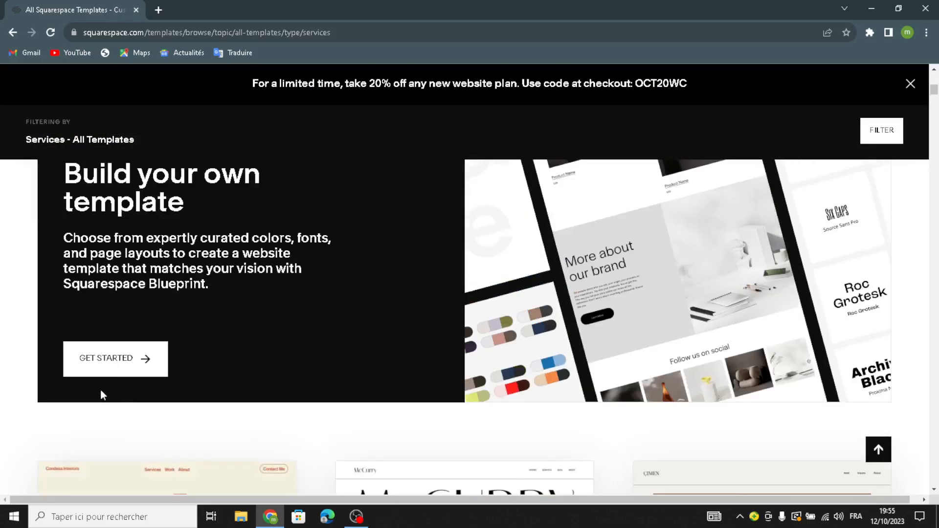
- Start building a custom template and title the site "ClipCraft"
left_click(139, 375)
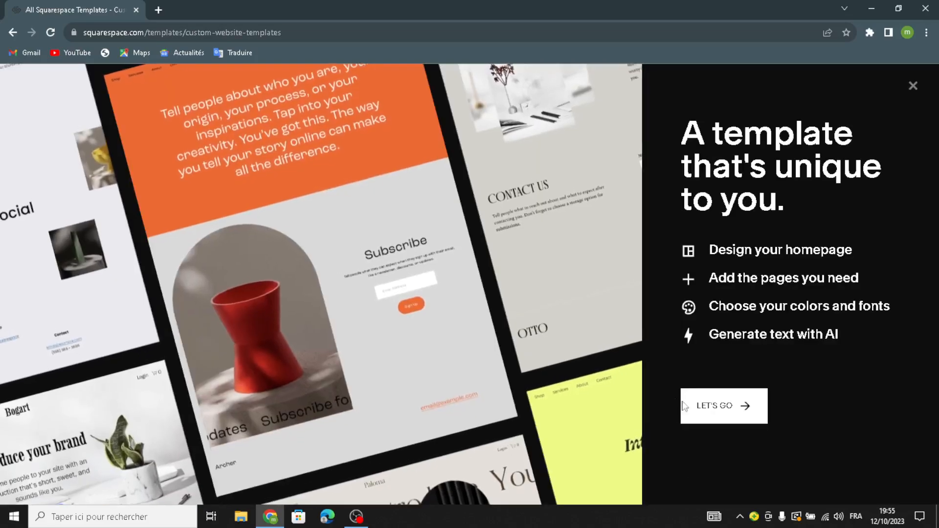
left_click(691, 411)
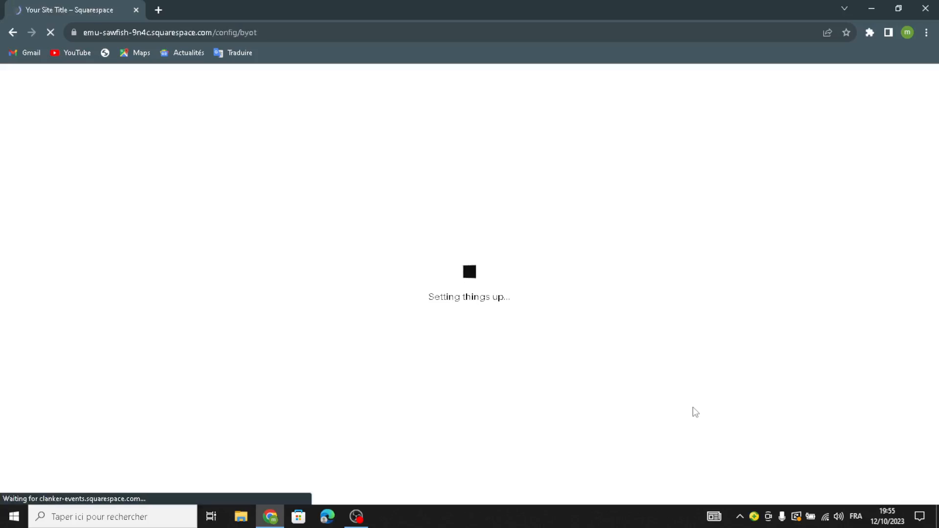
key("ctrl+f")
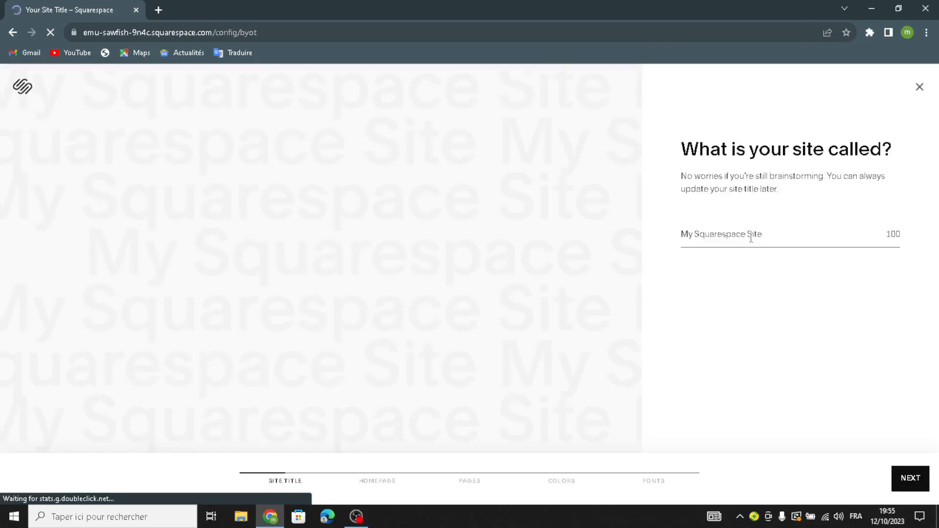
type("ClipCraft")
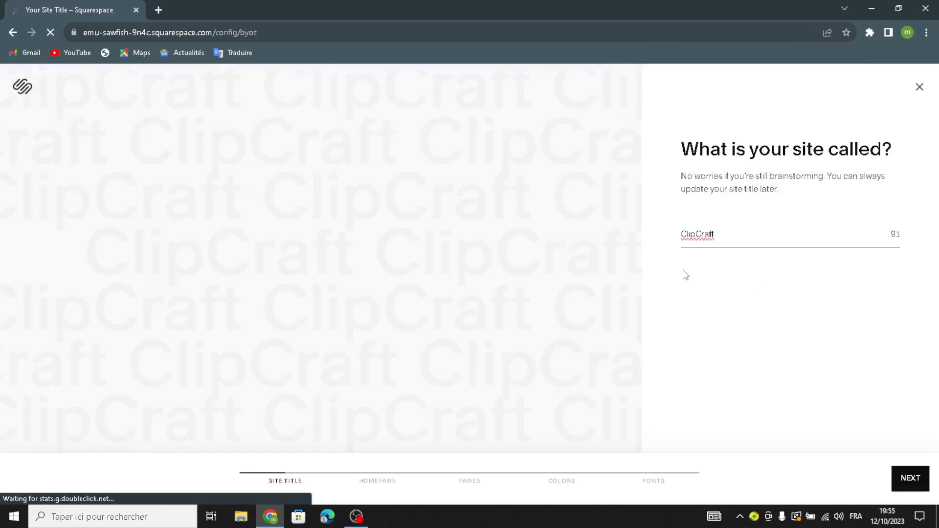
left_click(904, 483)
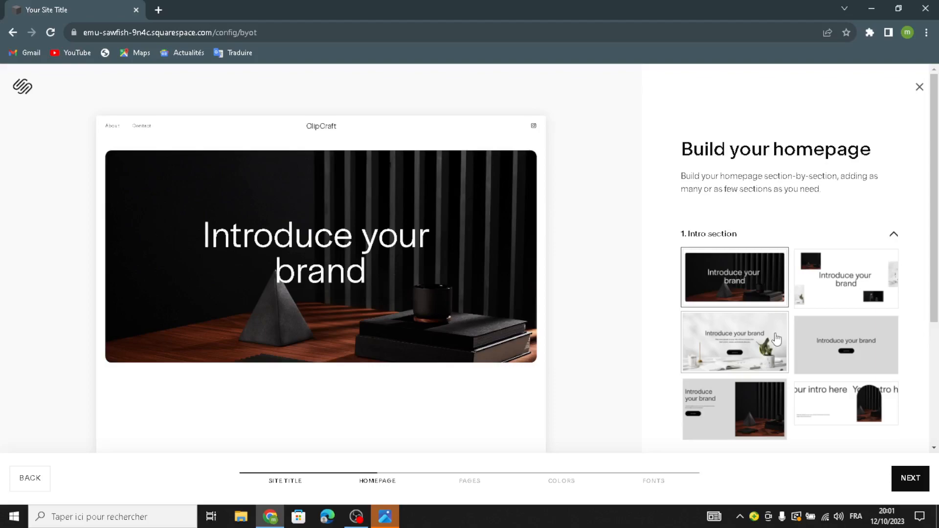
- Choose the plain grey intro layout with a centred button and the Featured Products layout with circular images for the homepage
left_click(856, 333)
scroll(854, 343, "down", 1)
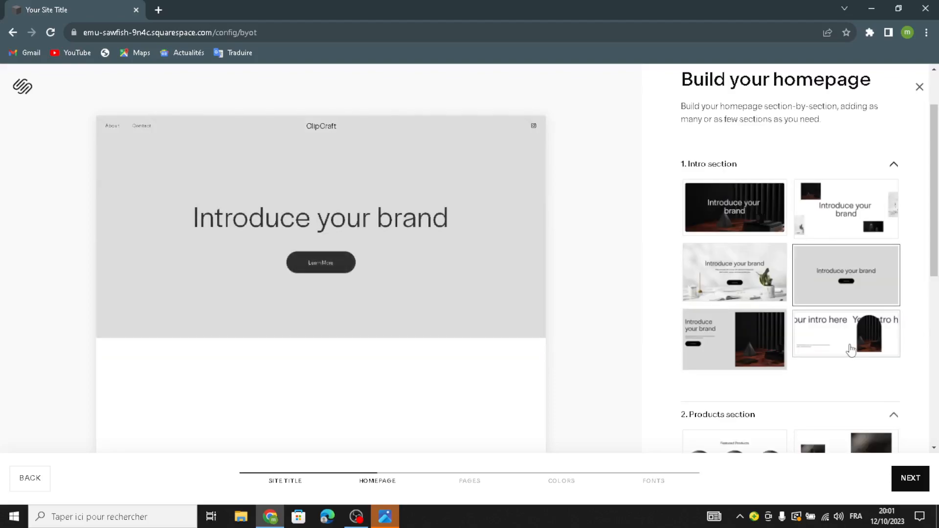
scroll(851, 350, "down", 5)
left_click(743, 205)
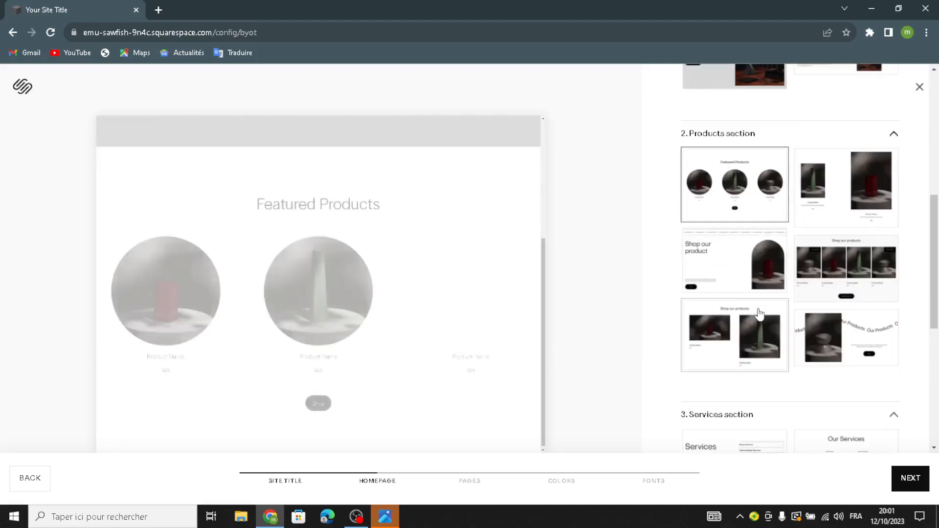
- Choose the list-style Services layout and switch the products section to the "Shop our product" layout with an arched image
scroll(759, 315, "down", 4)
left_click(737, 277)
scroll(734, 319, "down", 2)
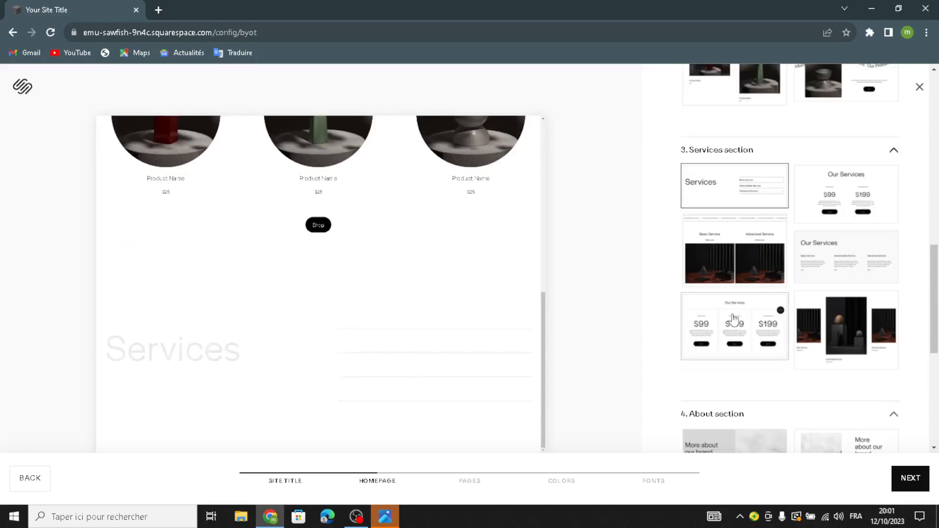
scroll(734, 319, "up", 4)
left_click(734, 176)
scroll(716, 296, "down", 9)
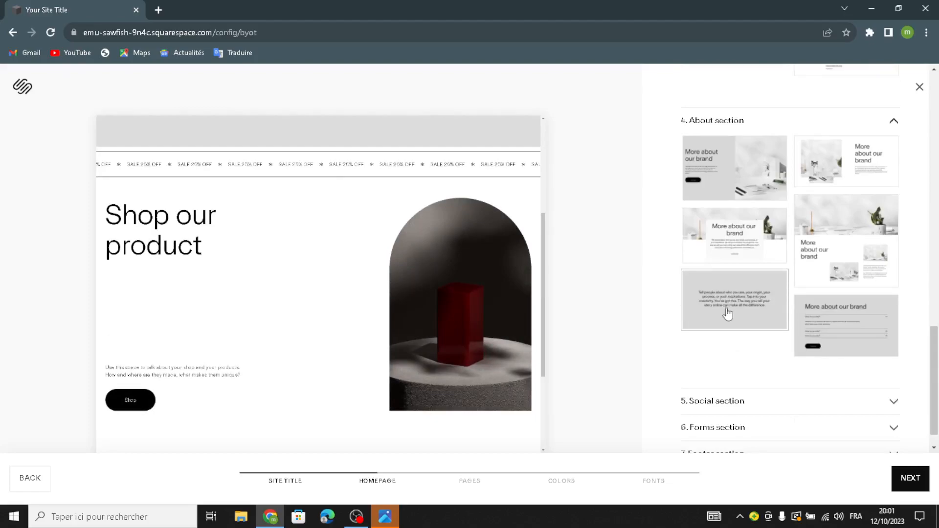
- Complete the homepage sections with the centred-text About, "Follow us on social", "Contact Us" form with photo, and three-column footer layouts
left_click(729, 314)
left_click(736, 320)
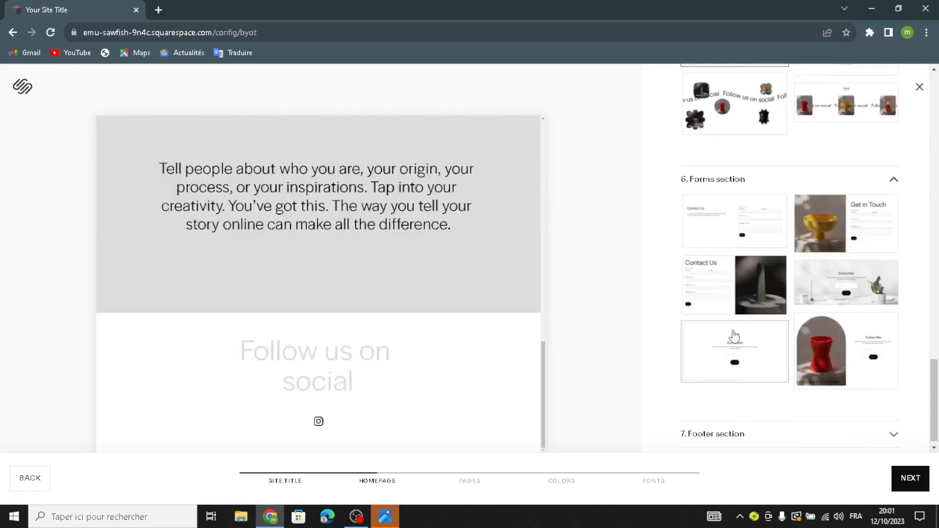
left_click(741, 314)
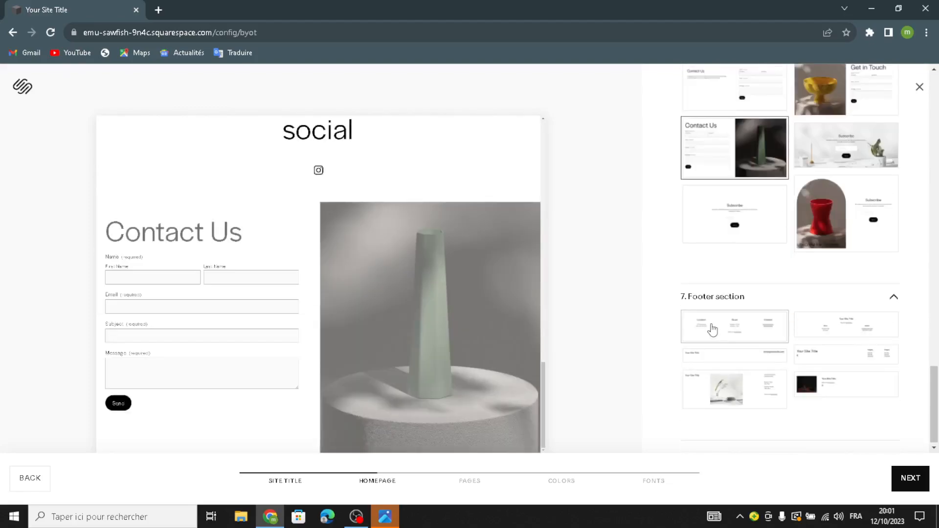
left_click(713, 329)
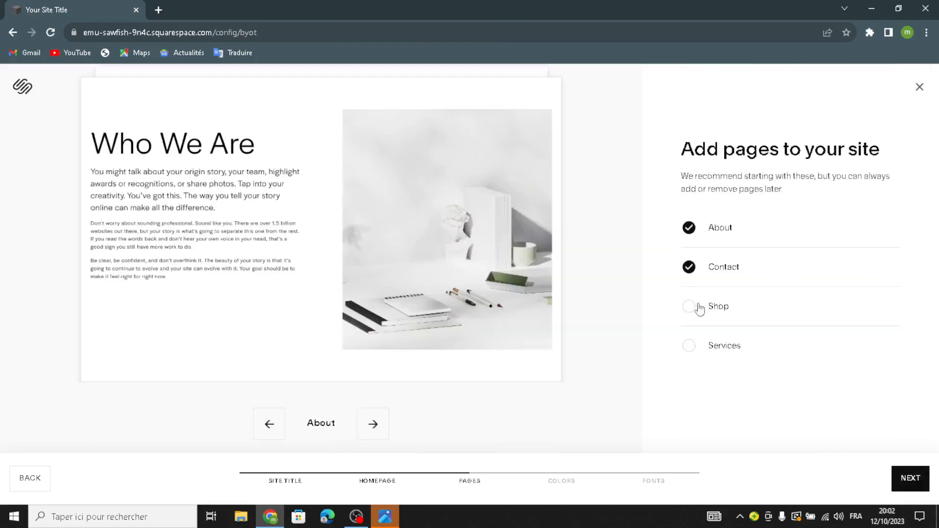
- Add a Services page to the site and choose the Neutral palette of off-white, tan and dark purple
left_click(688, 345)
left_click(908, 477)
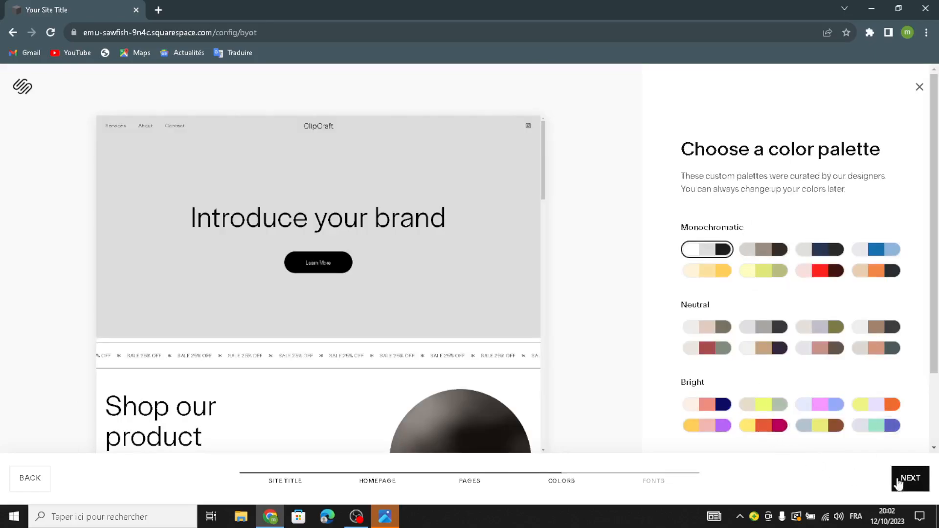
left_click(777, 354)
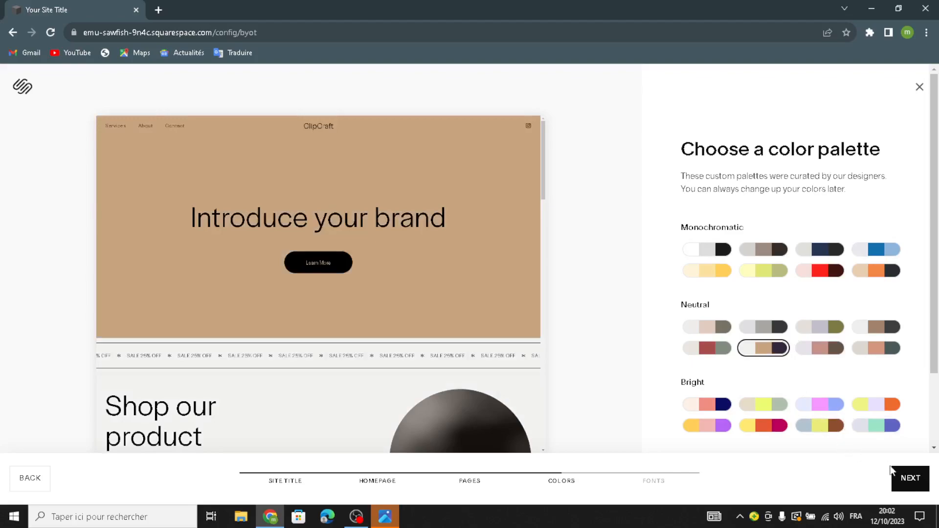
left_click(909, 478)
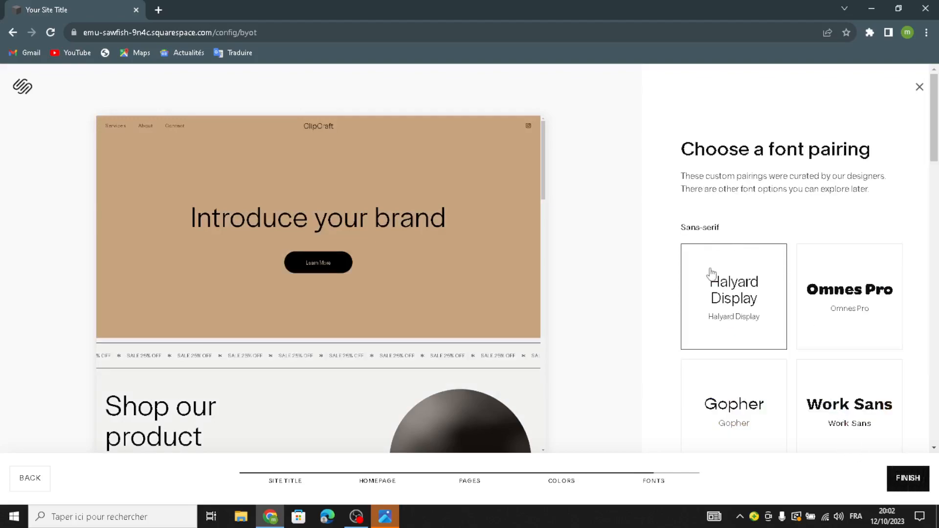
- Choose the Omnes Pro font pairing, finish the template and skip the Squarespace AI text
left_click(862, 307)
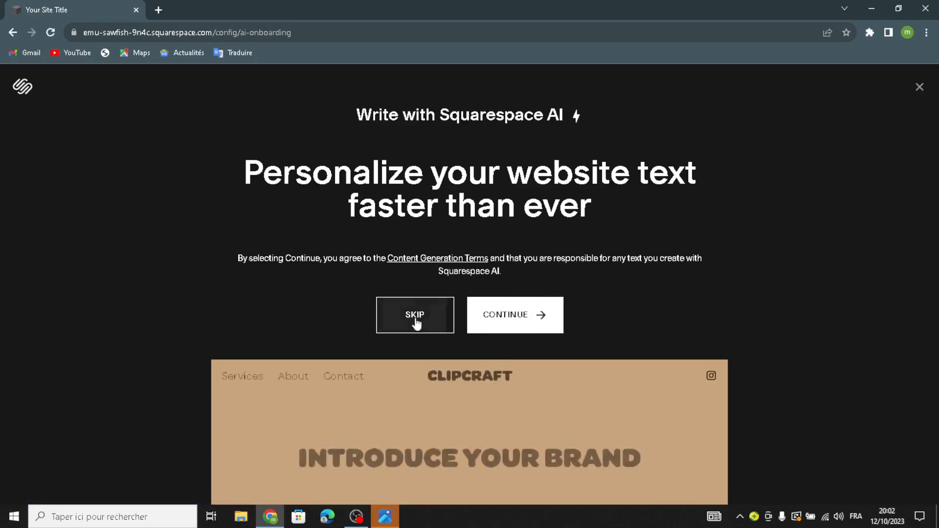
left_click(392, 325)
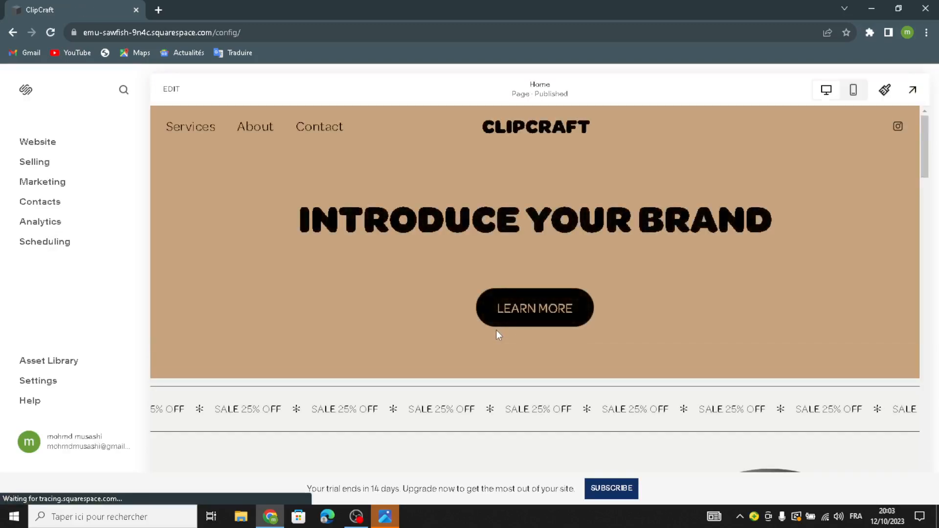
- Edit the home page and replace its main heading with "WELCOME TO OUR SITE FOR VIDEO EDITING TEMPLATES"
left_click(175, 88)
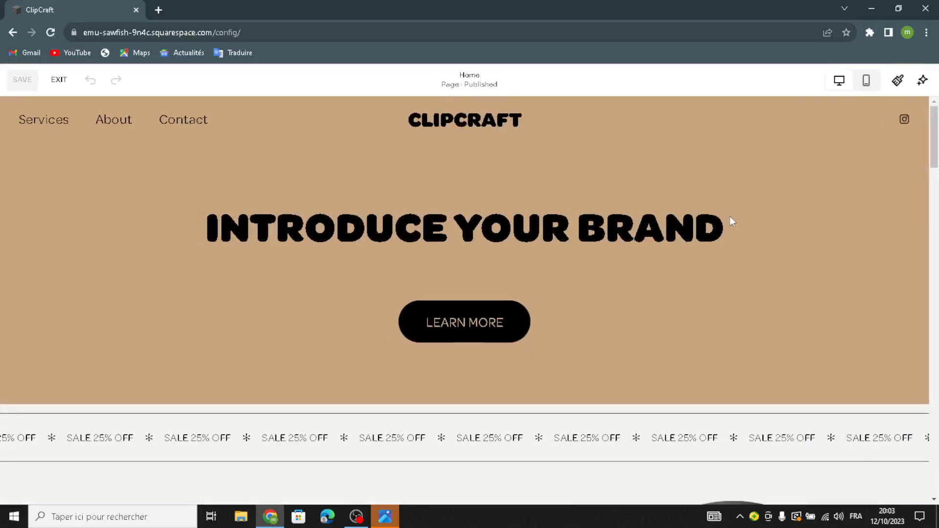
left_click(715, 240)
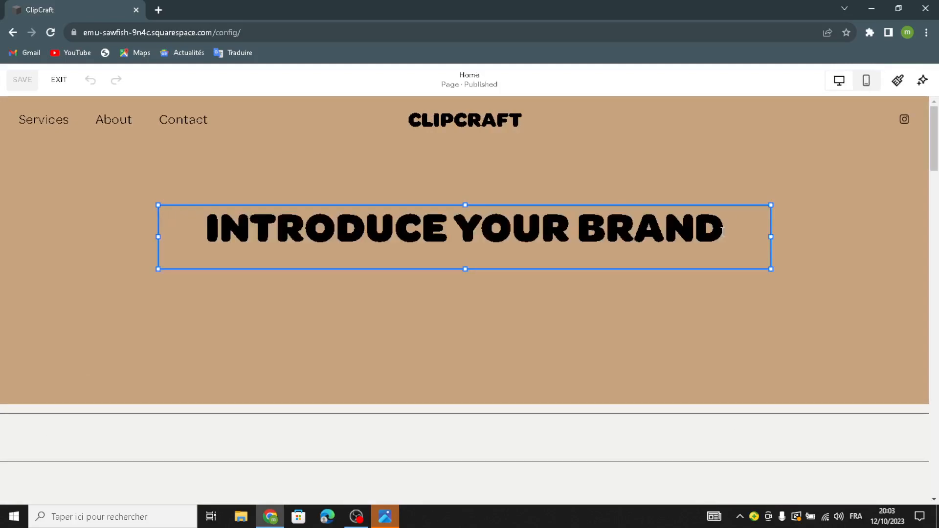
left_click(729, 237)
left_click_drag(727, 235, 198, 215)
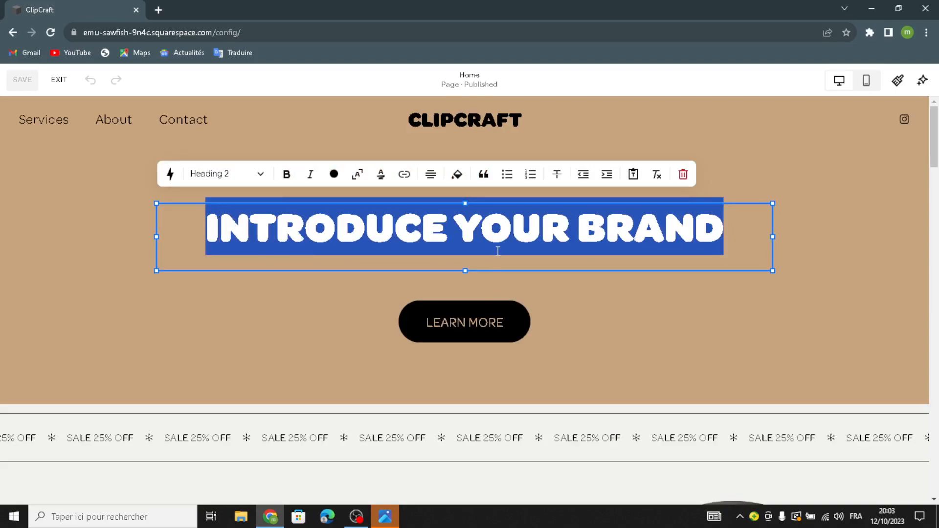
type("WELCI")
key("BackSpace")
type("OME TO OUT")
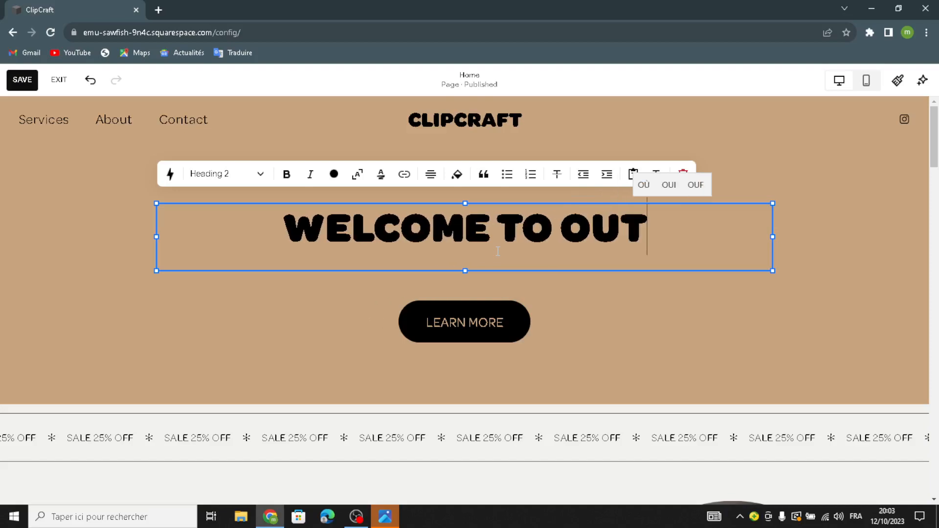
key("BackSpace")
type("R")
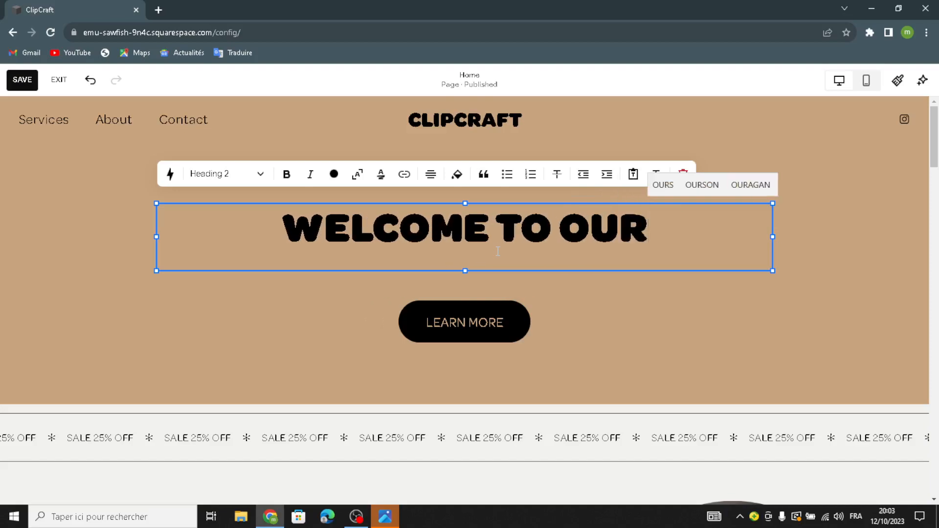
type(" SITE")
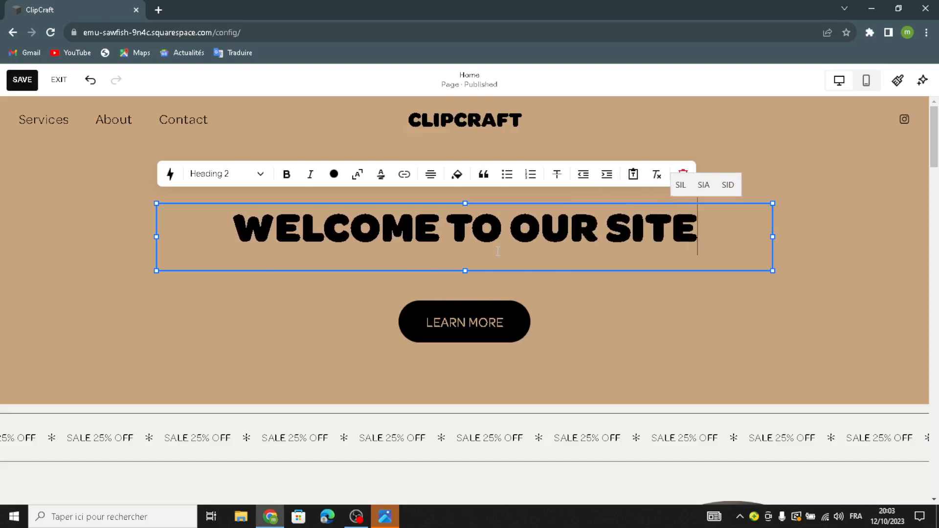
type(" FOR ")
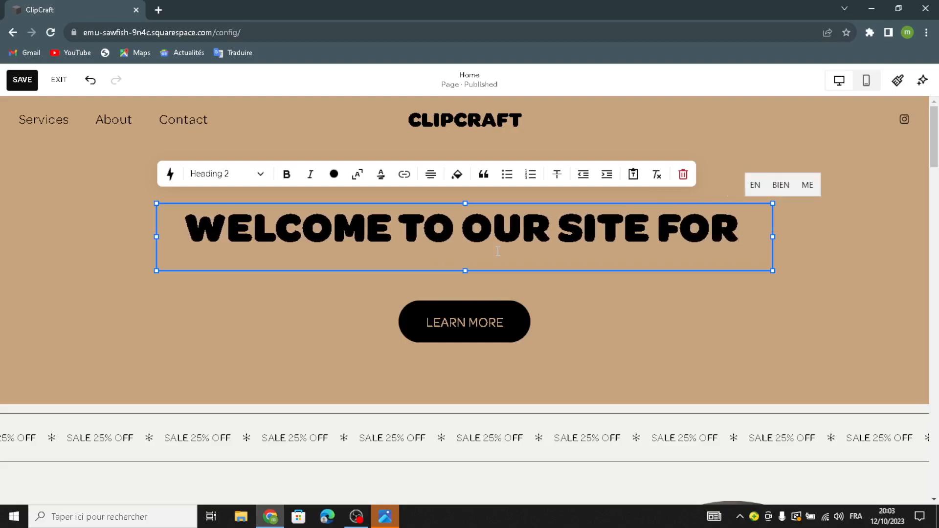
type("VIDEO EDITING TE")
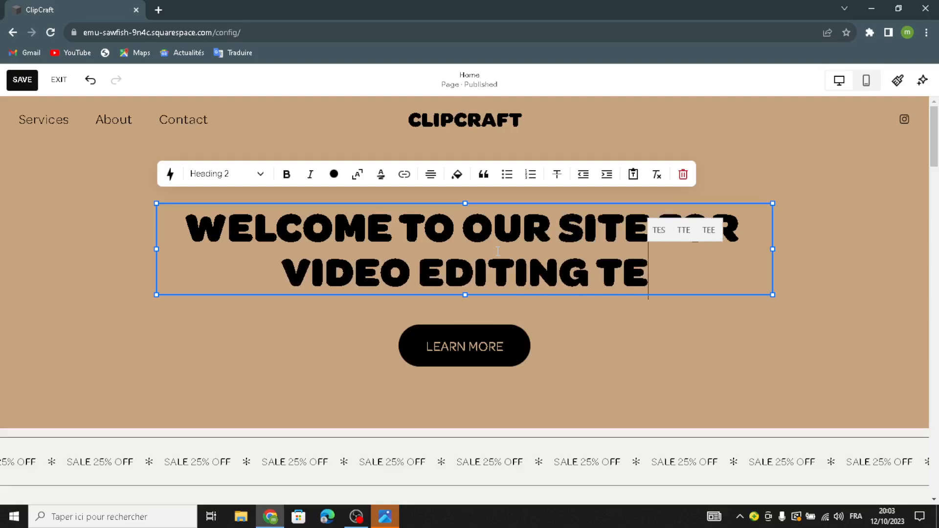
type("MPLATES")
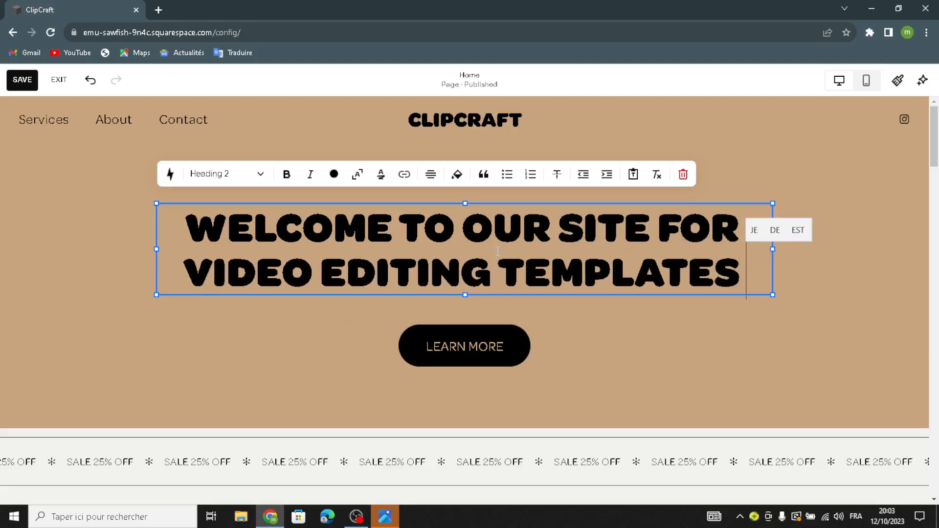
- Change the text of the welcome section's button to "get started"
left_click(464, 345)
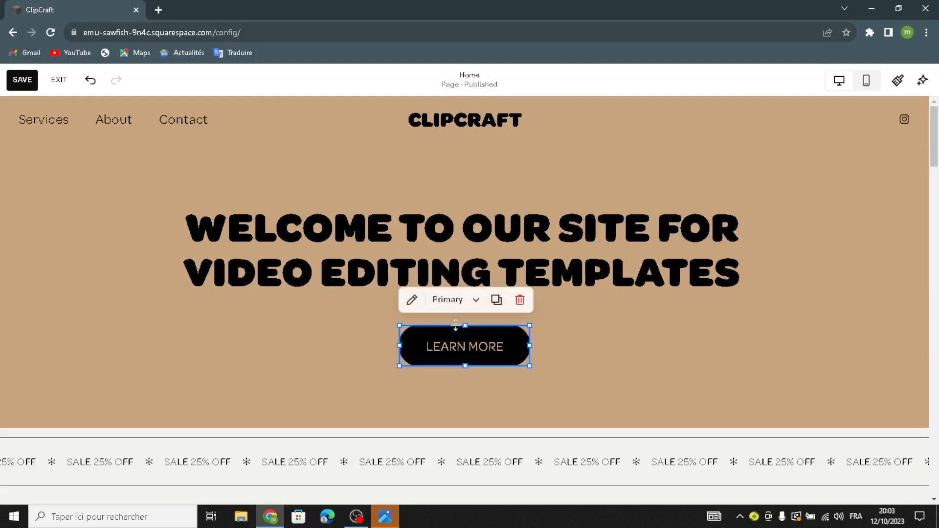
left_click(413, 300)
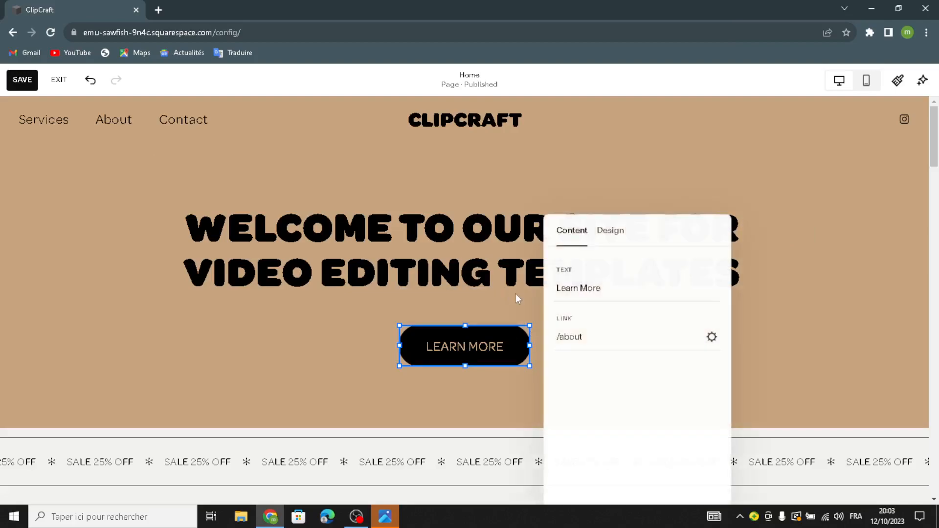
left_click_drag(606, 287, 515, 309)
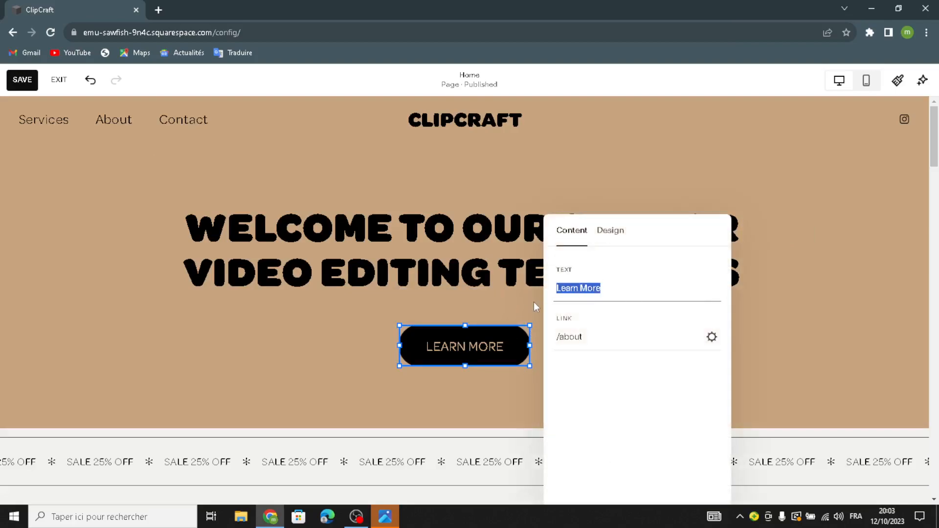
type("get")
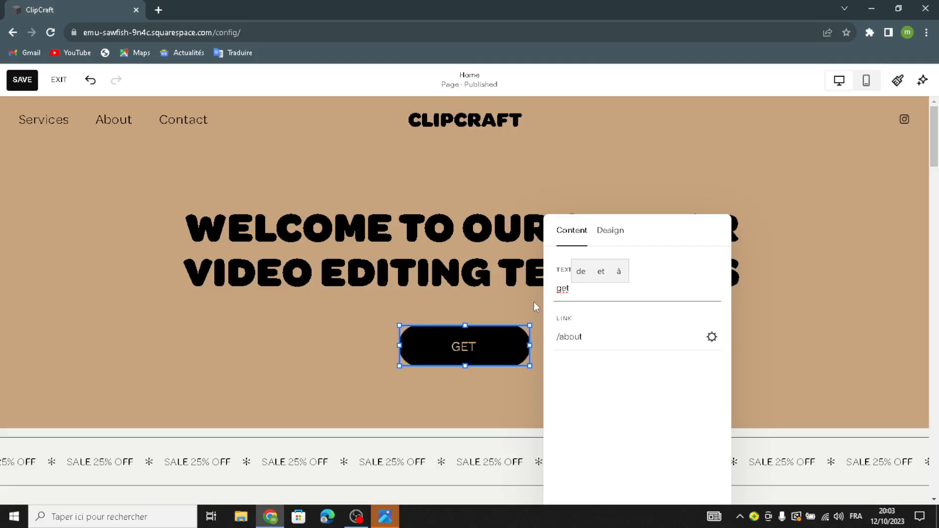
type(" started")
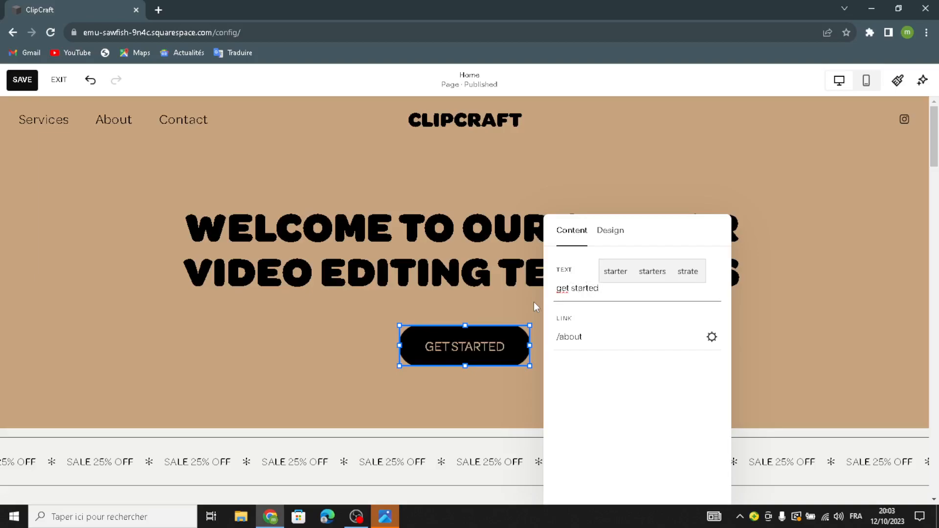
left_click(431, 172)
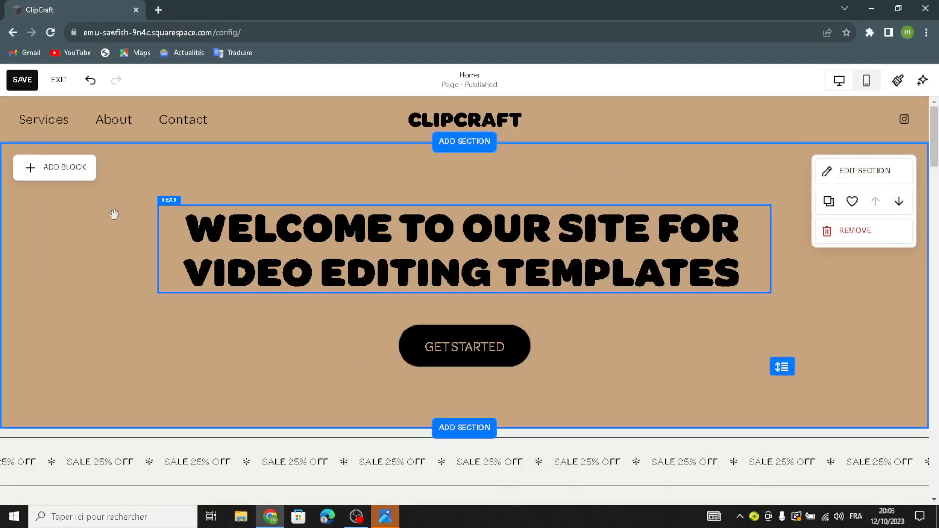
- Switch the welcome section's background to the image type and remove its default landscape photo
left_click(833, 171)
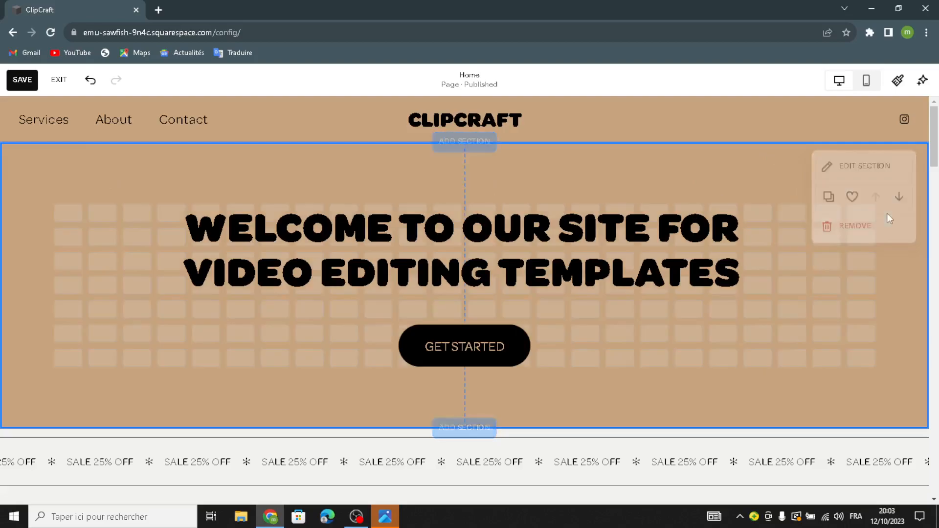
left_click(832, 166)
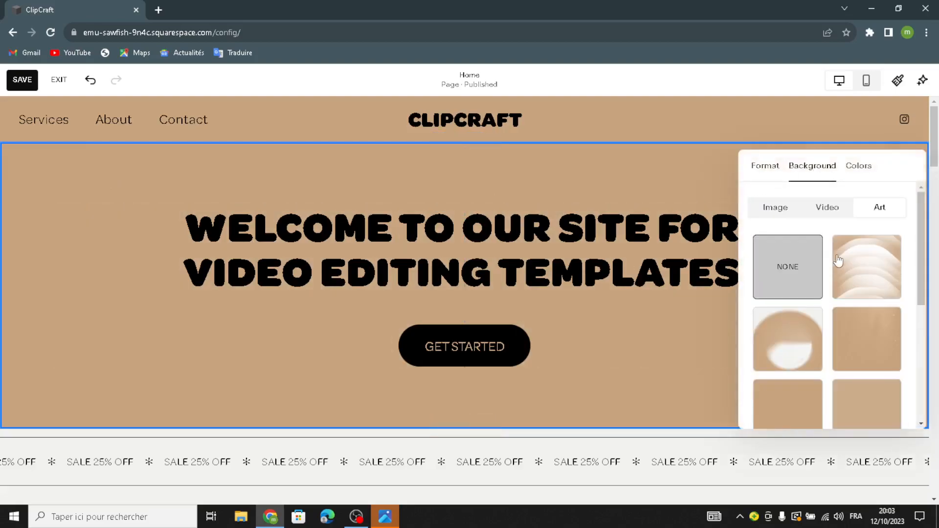
scroll(805, 357, "down", 4)
scroll(856, 325, "up", 4)
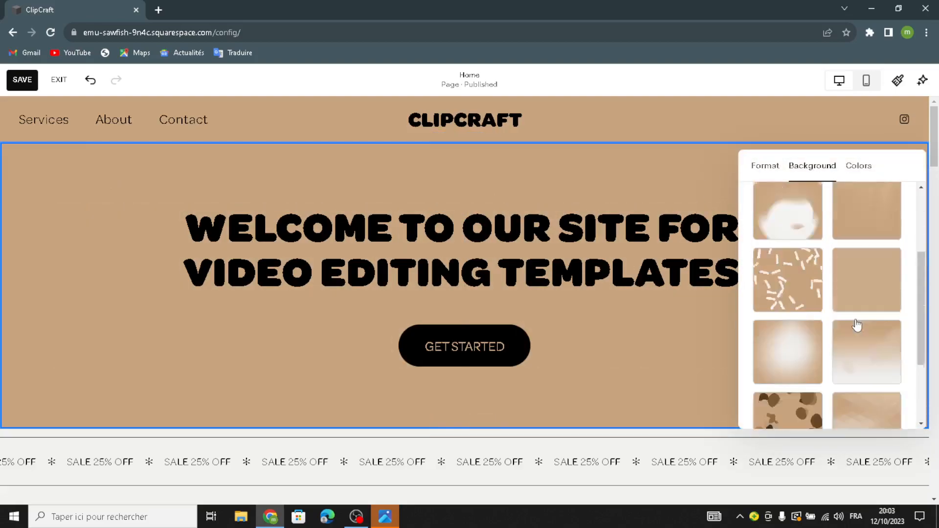
left_click(776, 195)
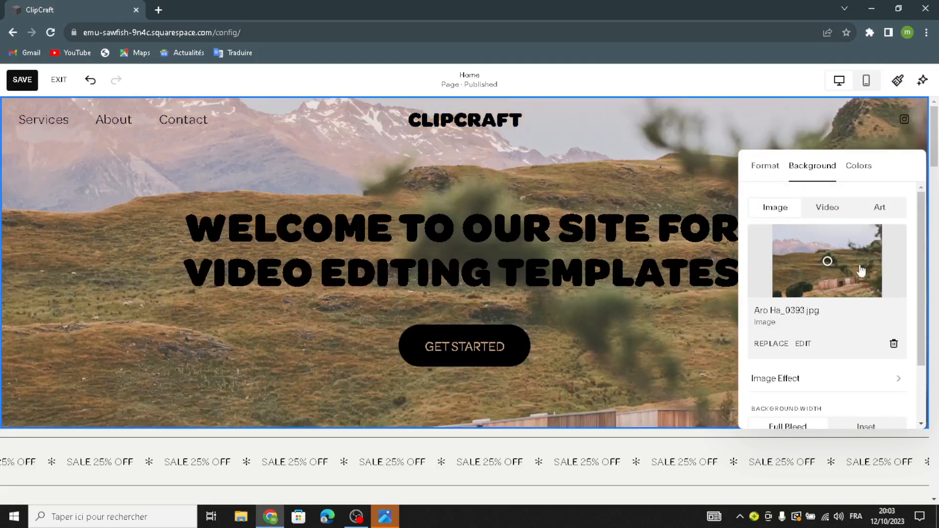
left_click(894, 344)
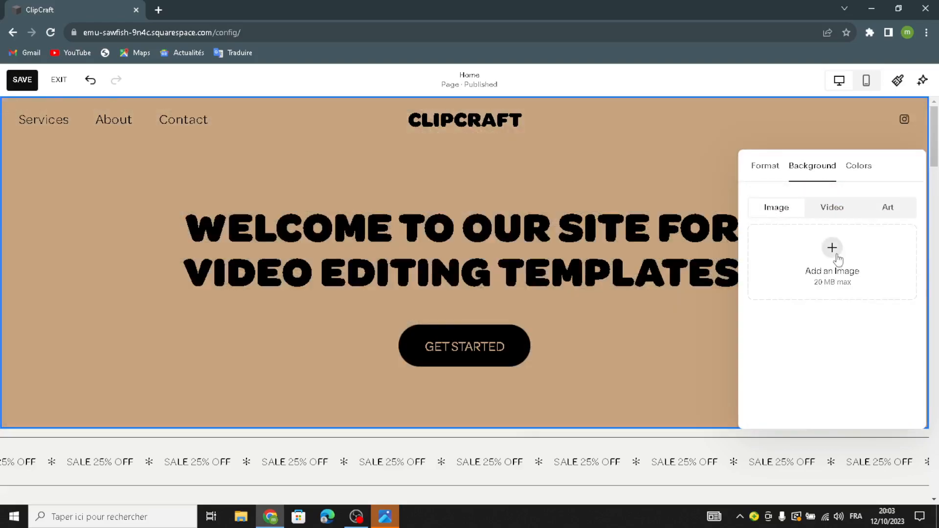
- Start adding a stock background image to the welcome section and search the premium images for "video editing templates"
left_click(835, 257)
left_click(807, 304)
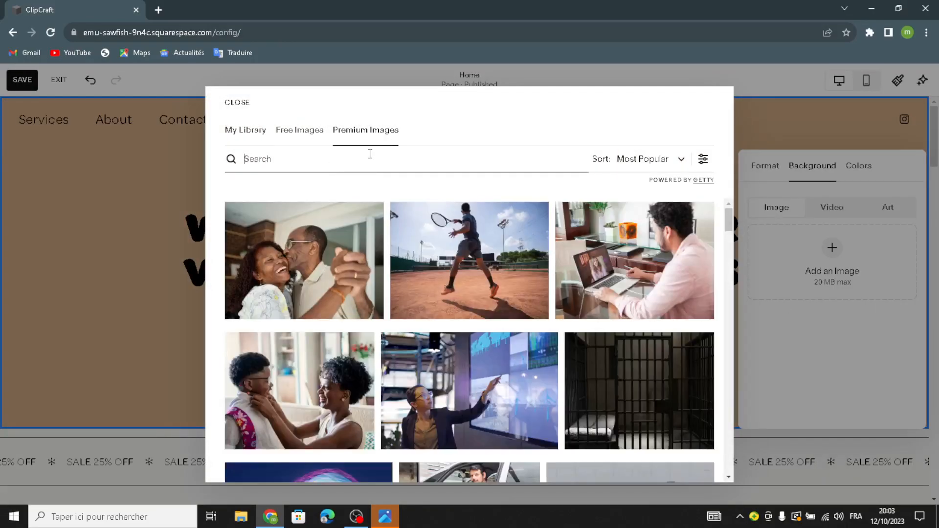
type("deo editing templates")
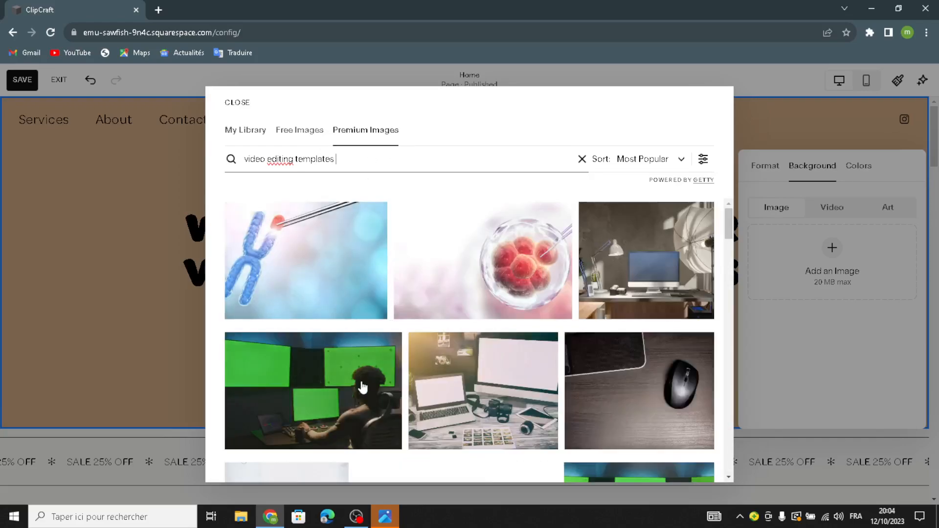
- Look through the premium image results for a background that suits a video editing website
scroll(362, 387, "down", 8)
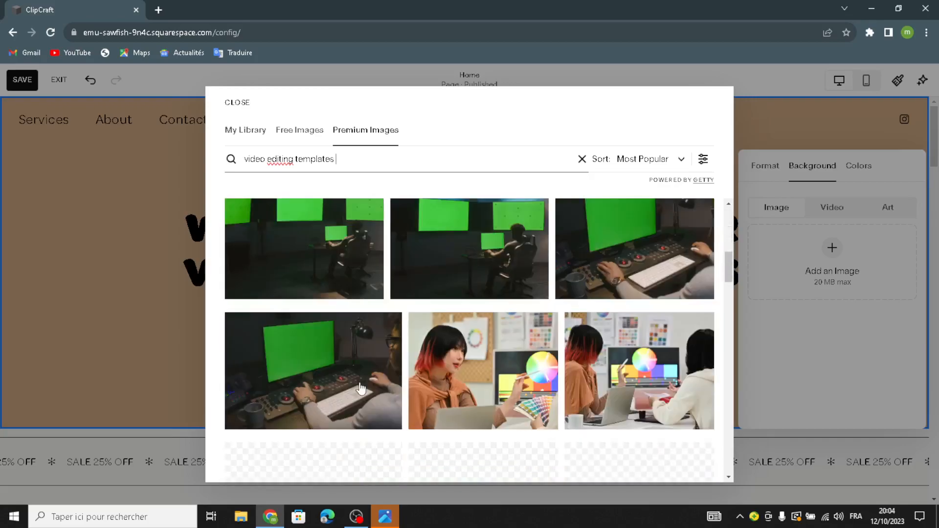
scroll(361, 389, "down", 5)
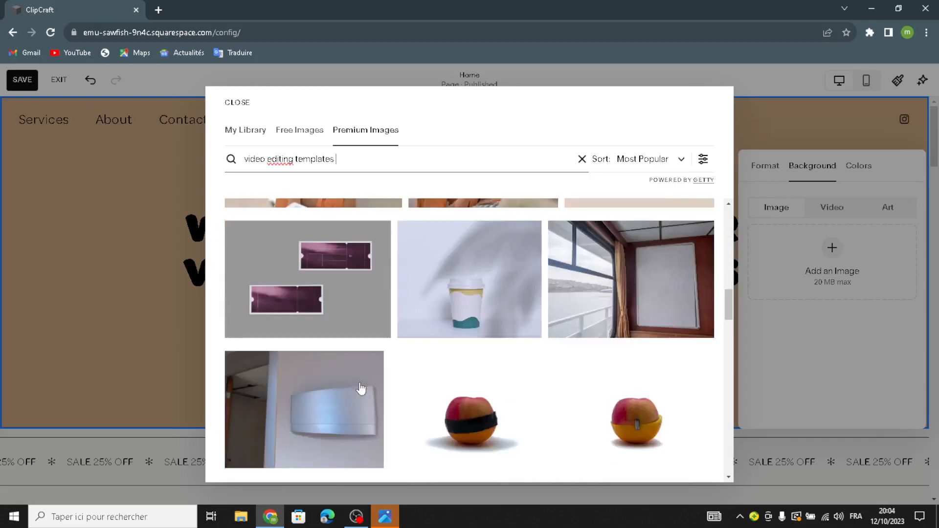
scroll(361, 389, "down", 8)
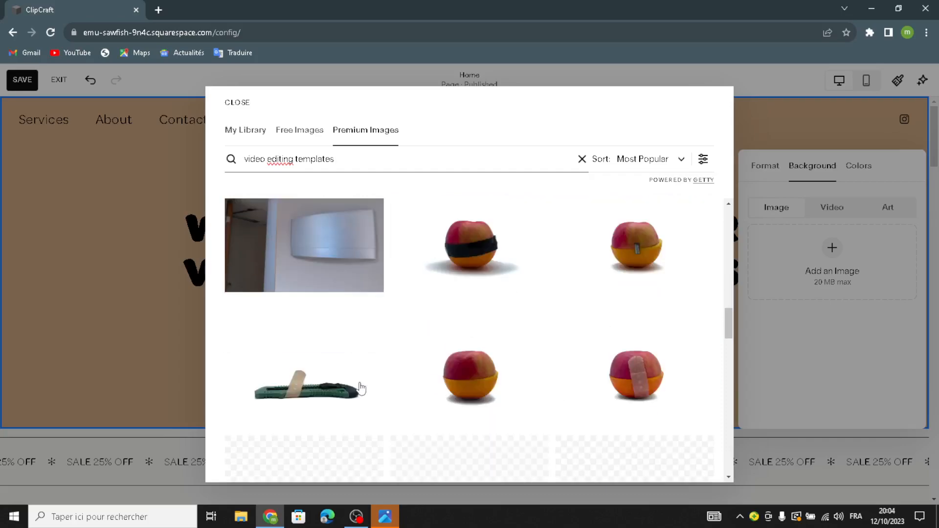
scroll(361, 389, "down", 6)
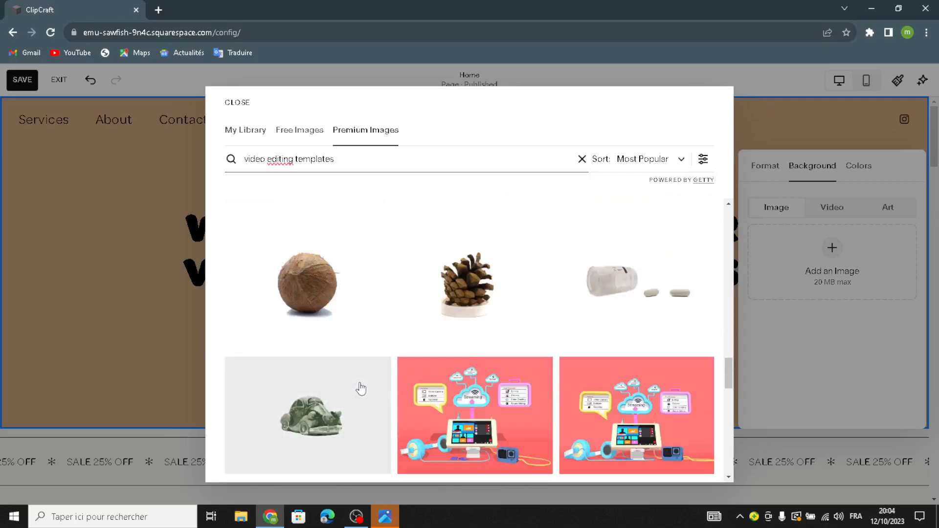
scroll(361, 389, "down", 5)
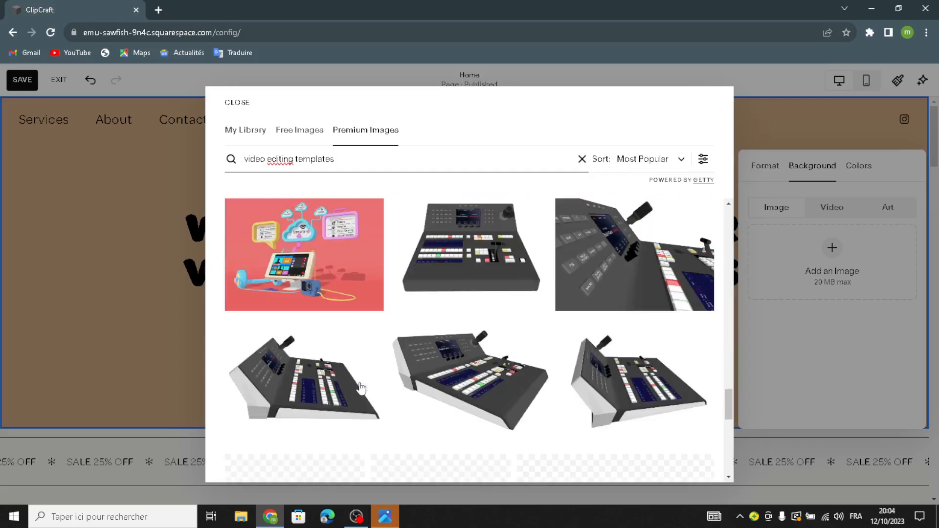
scroll(361, 389, "down", 7)
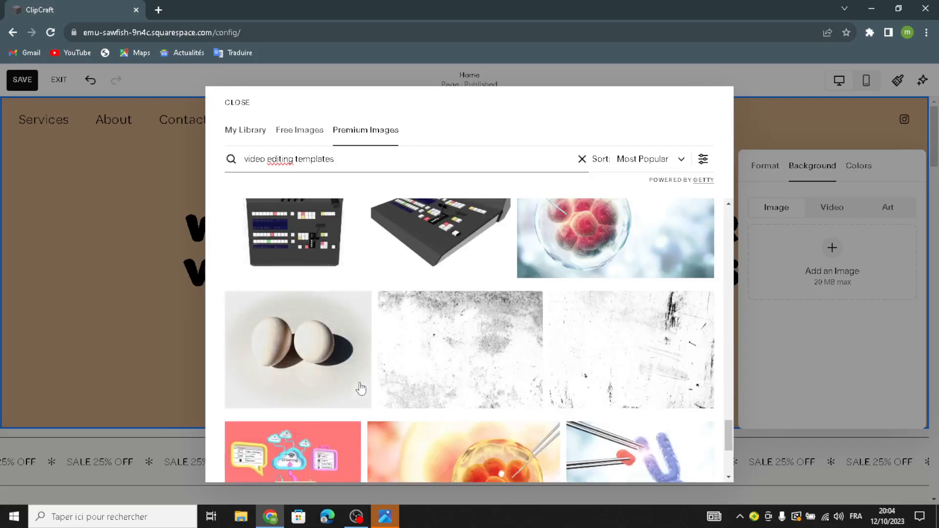
scroll(361, 389, "up", 15)
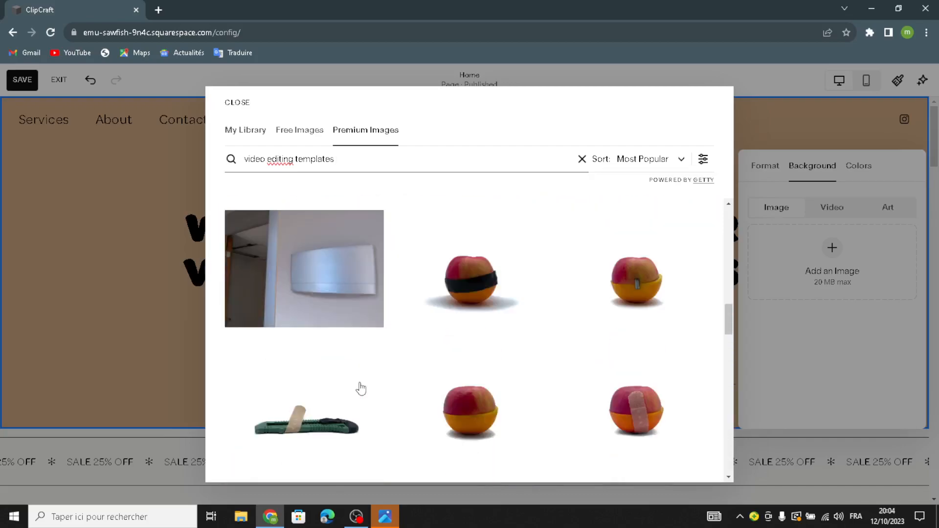
scroll(401, 367, "up", 6)
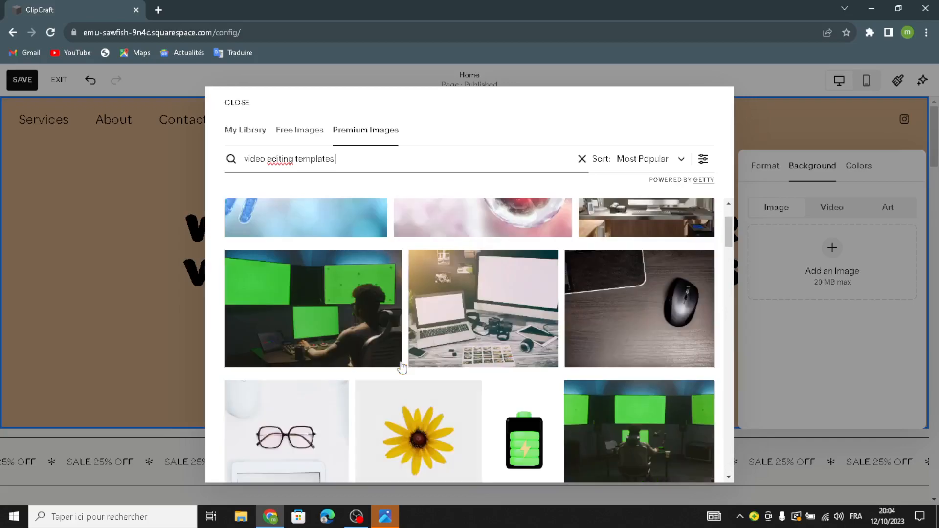
scroll(402, 367, "up", 1)
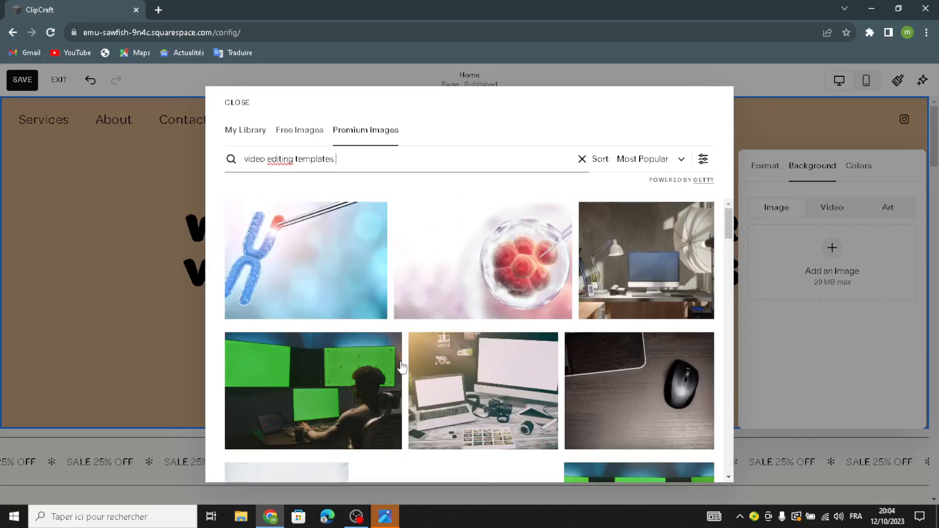
scroll(499, 389, "down", 5)
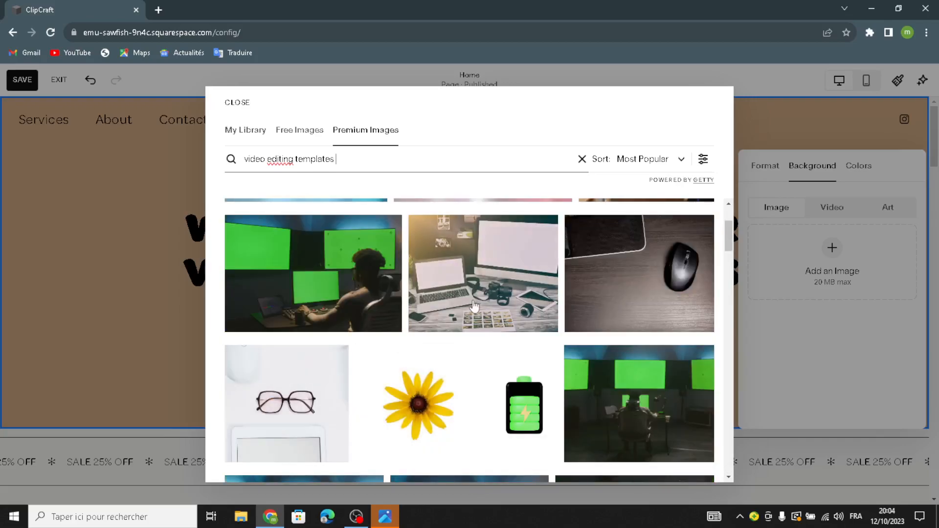
- Copy the search phrase "video editing templates" and use it to search the free images
left_click_drag(352, 155, 205, 160)
key("ctrl+c")
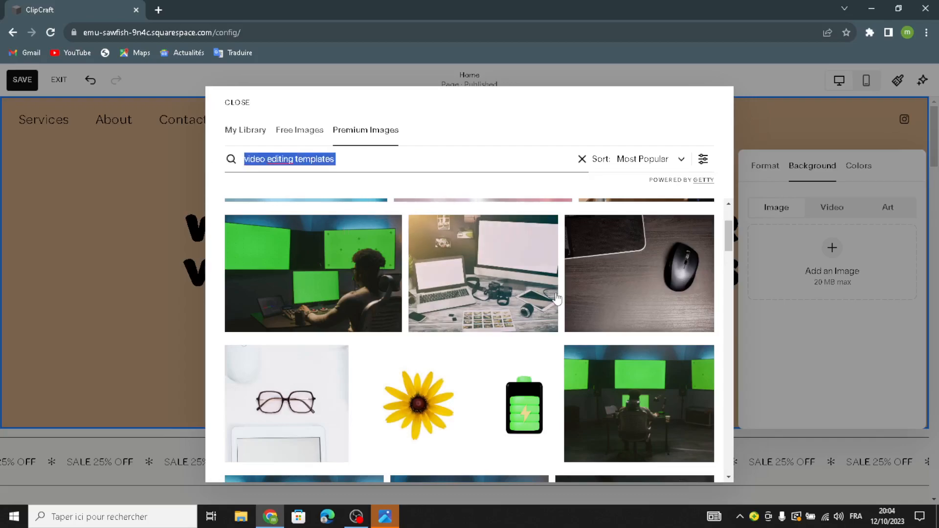
left_click(313, 139)
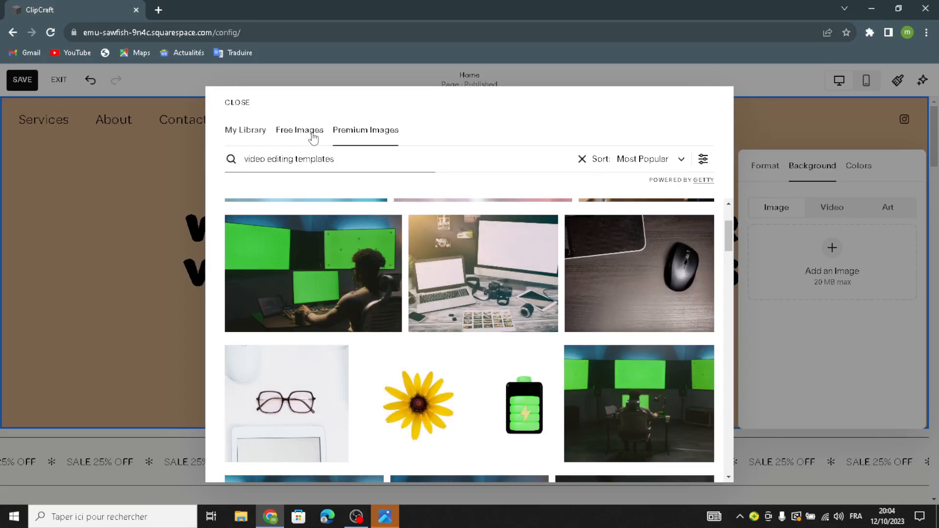
left_click(321, 160)
key("ctrl+v")
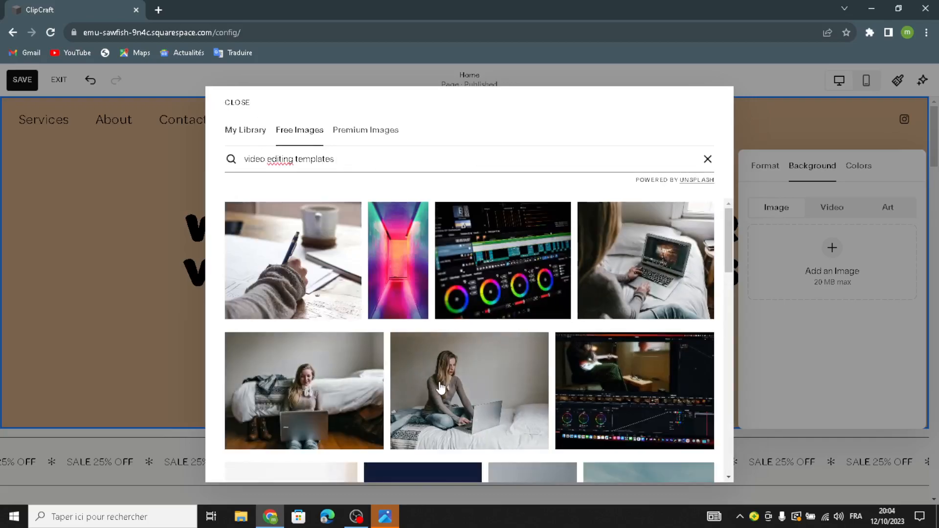
- Look through the free image results for a background photo that suits a video editing website
scroll(440, 386, "down", 2)
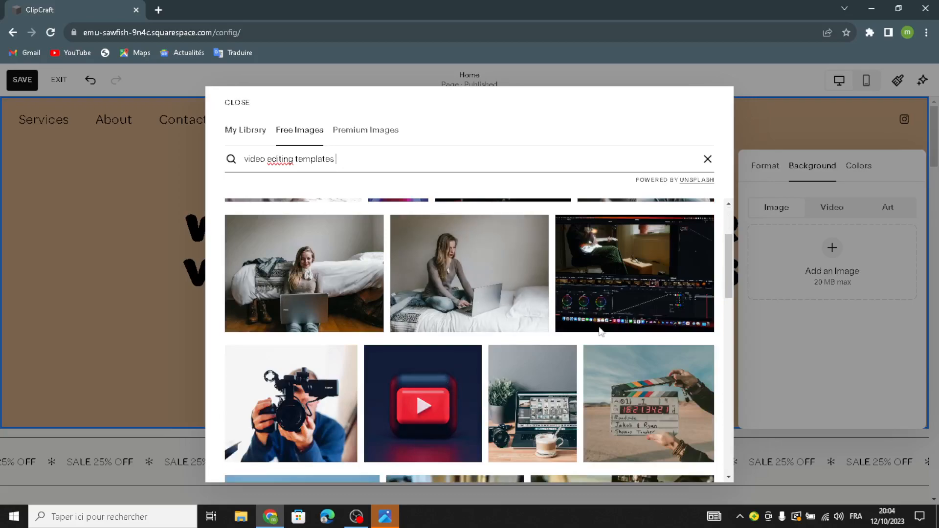
left_click(650, 289)
left_click(444, 407)
scroll(444, 406, "down", 4)
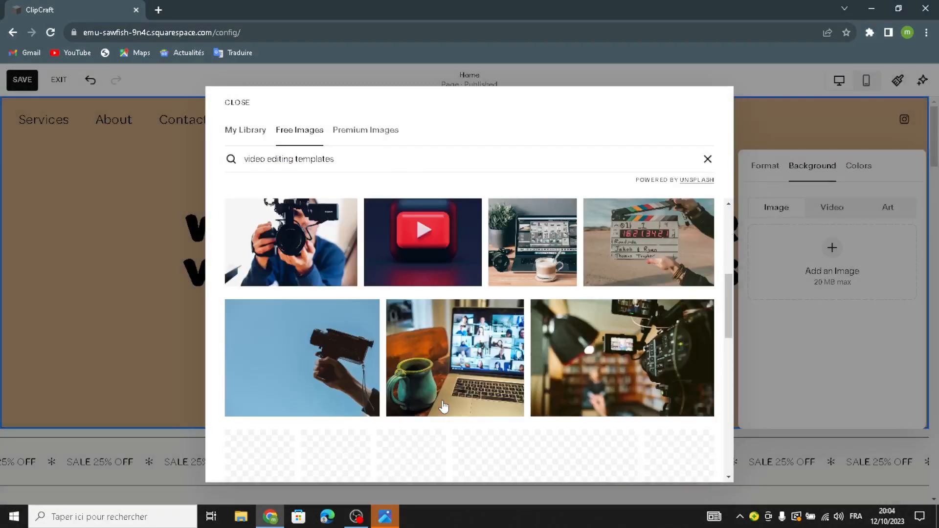
scroll(529, 382, "down", 2)
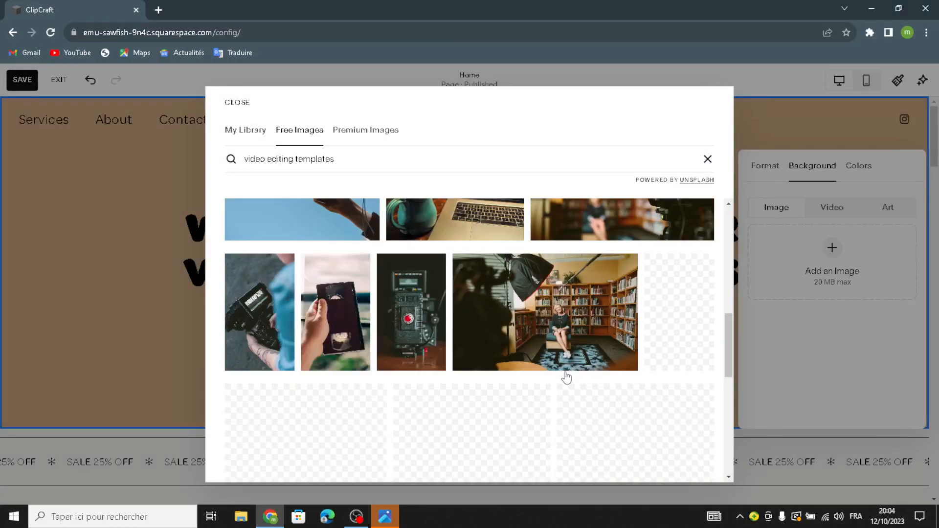
scroll(566, 377, "down", 1)
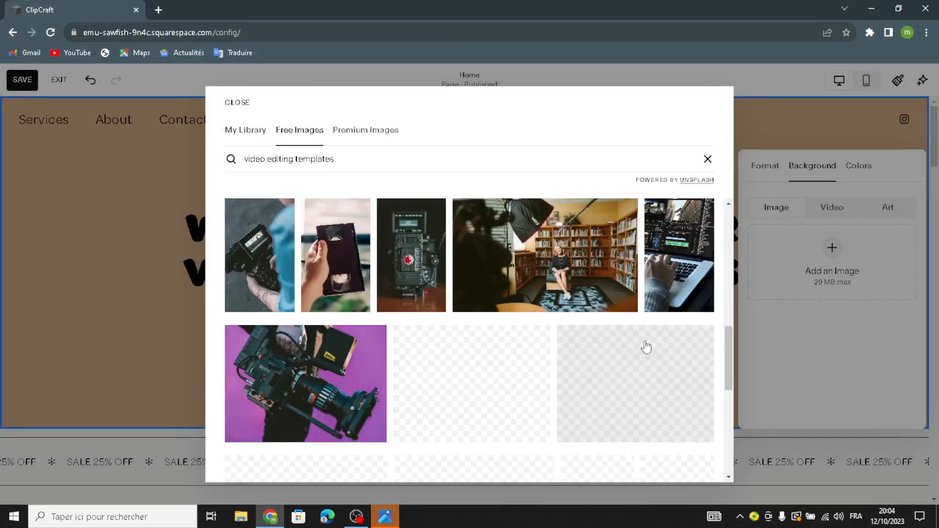
scroll(497, 399, "down", 2)
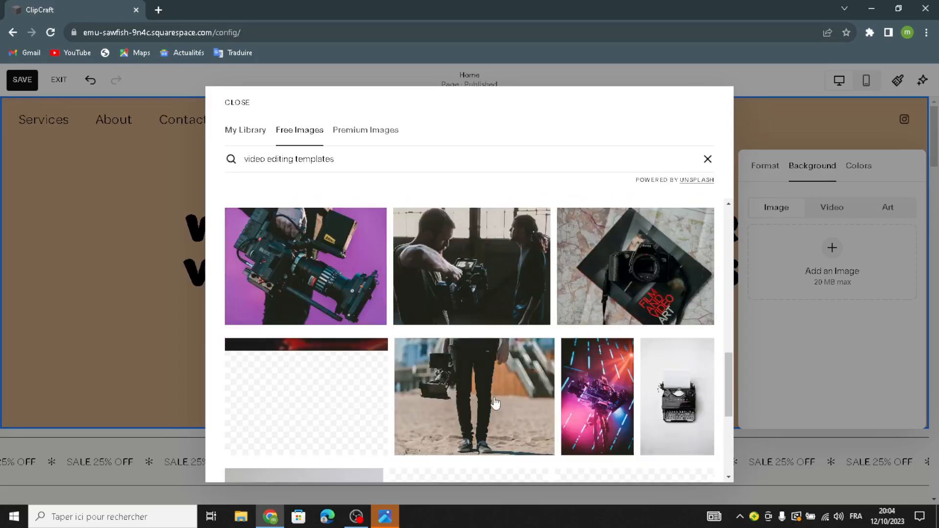
scroll(496, 402, "down", 2)
scroll(496, 402, "down", 2)
scroll(496, 403, "down", 2)
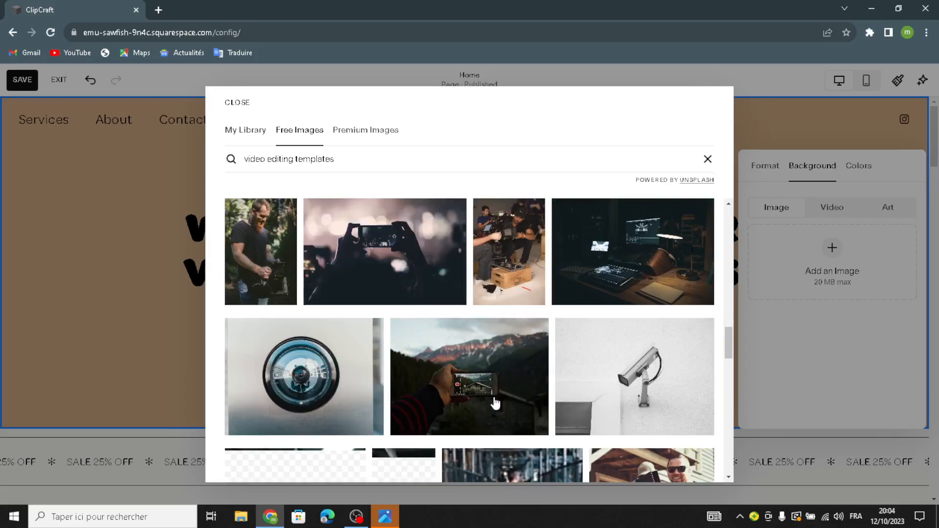
scroll(496, 402, "down", 3)
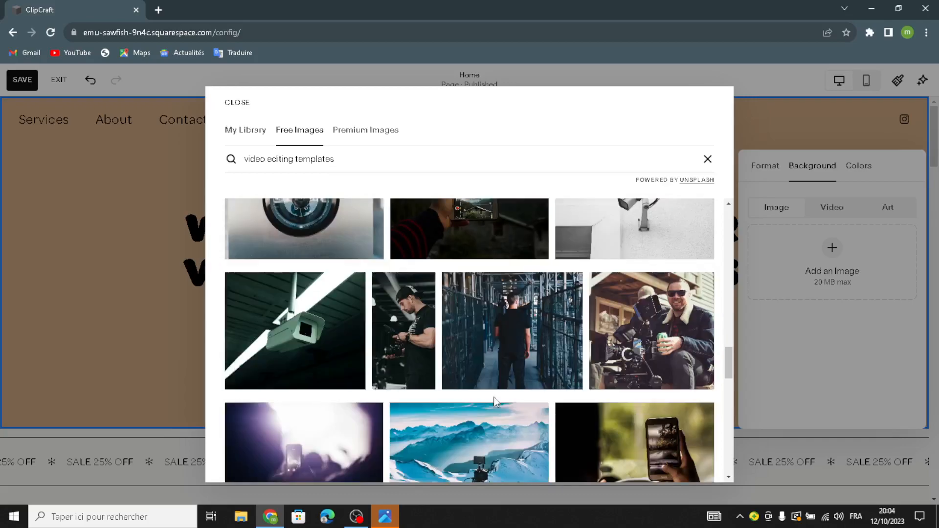
scroll(495, 402, "down", 3)
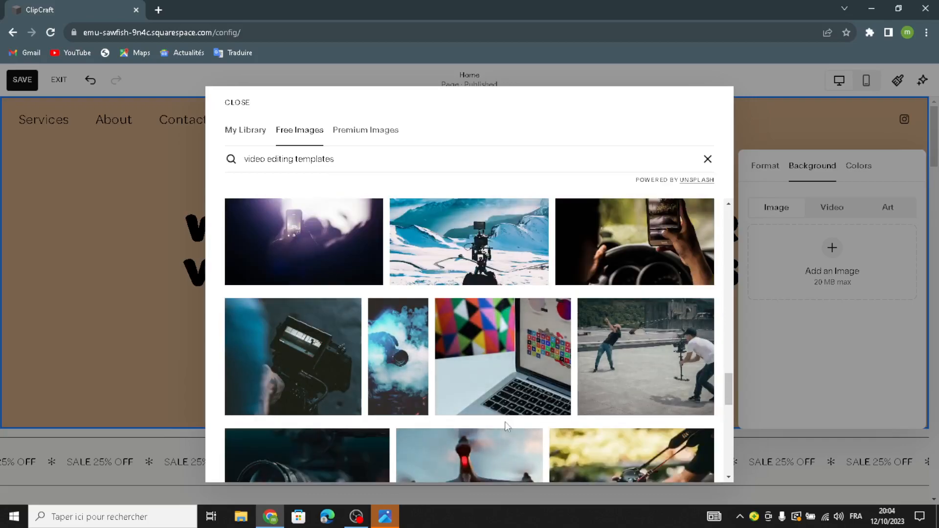
scroll(505, 422, "down", 4)
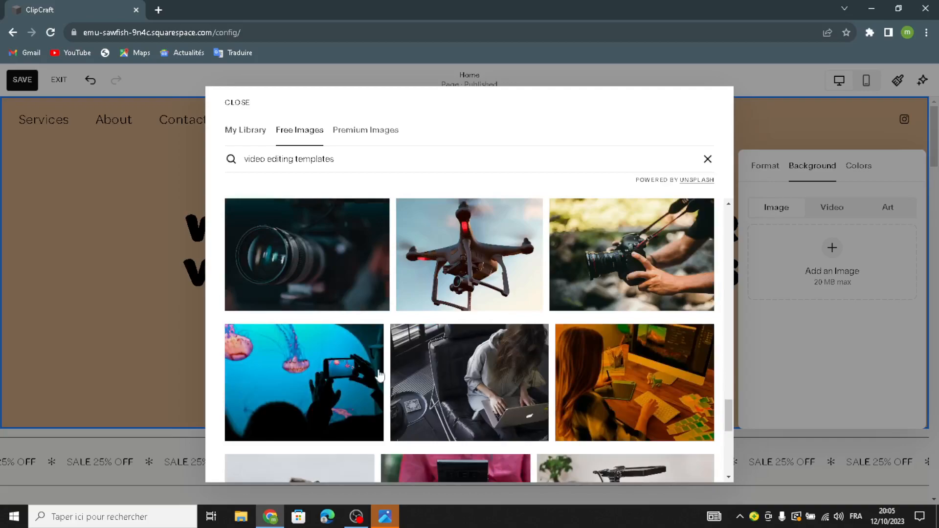
scroll(418, 385, "down", 3)
scroll(587, 323, "down", 2)
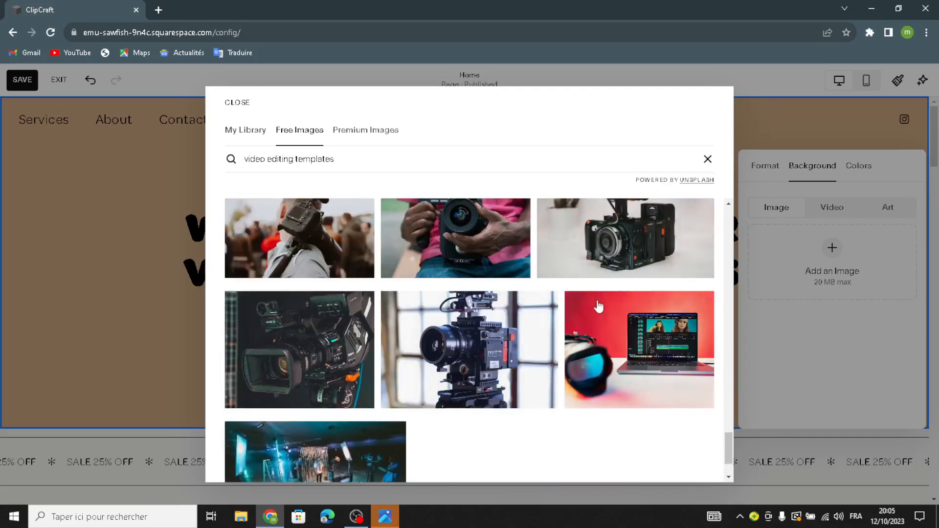
- Add the free photo of a camera lens and an editing laptop against a red wall as the welcome section's background
left_click(595, 315)
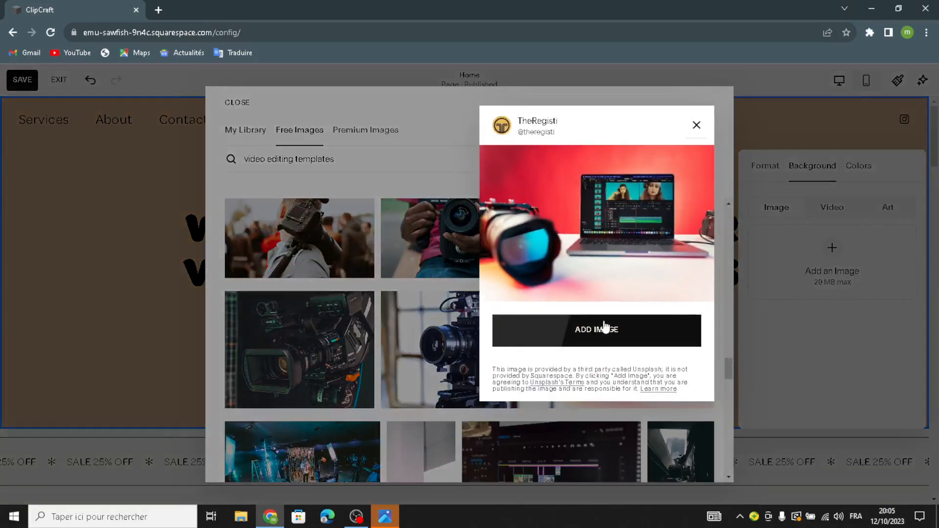
left_click(606, 328)
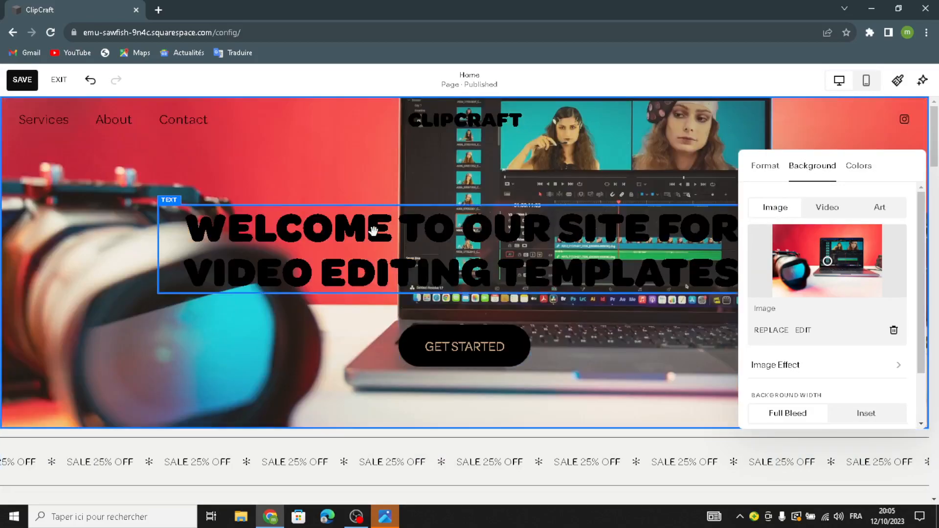
left_click(381, 176)
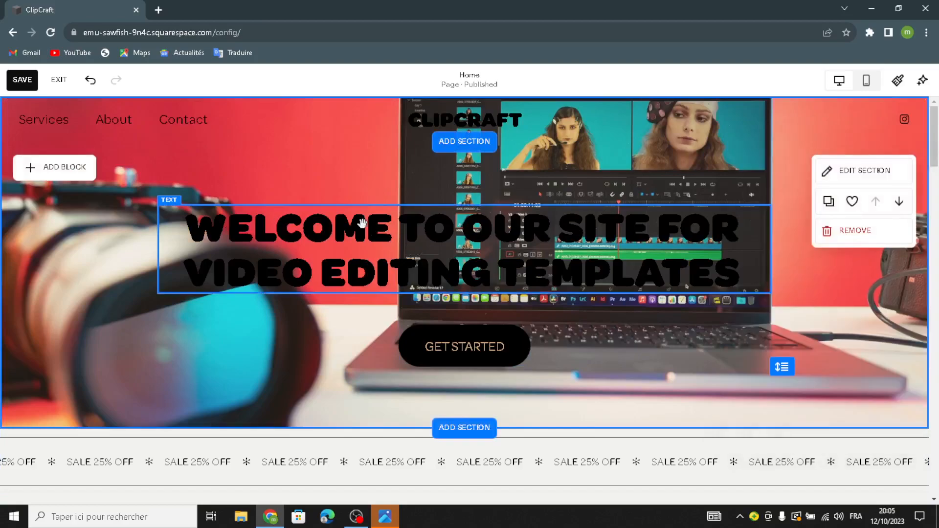
- Open the color theme choices in the welcome section's settings
left_click(282, 221)
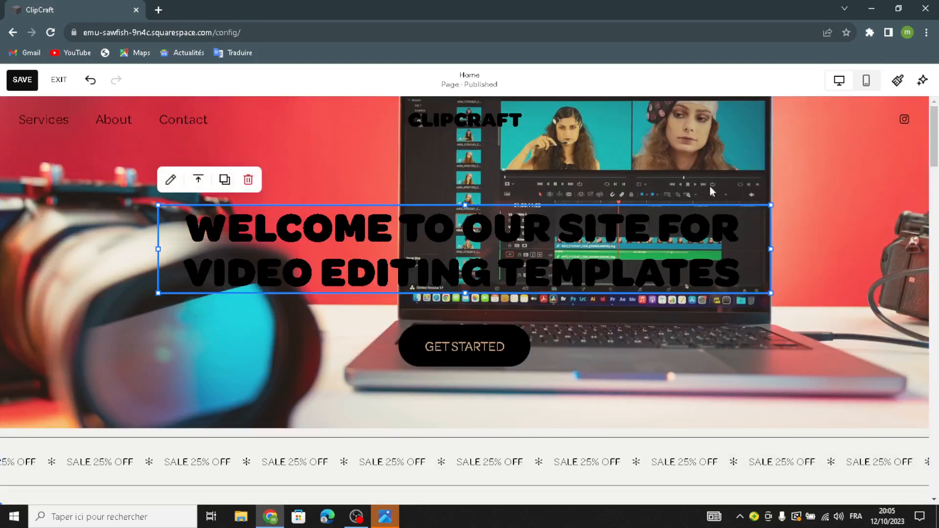
left_click(804, 159)
left_click(835, 168)
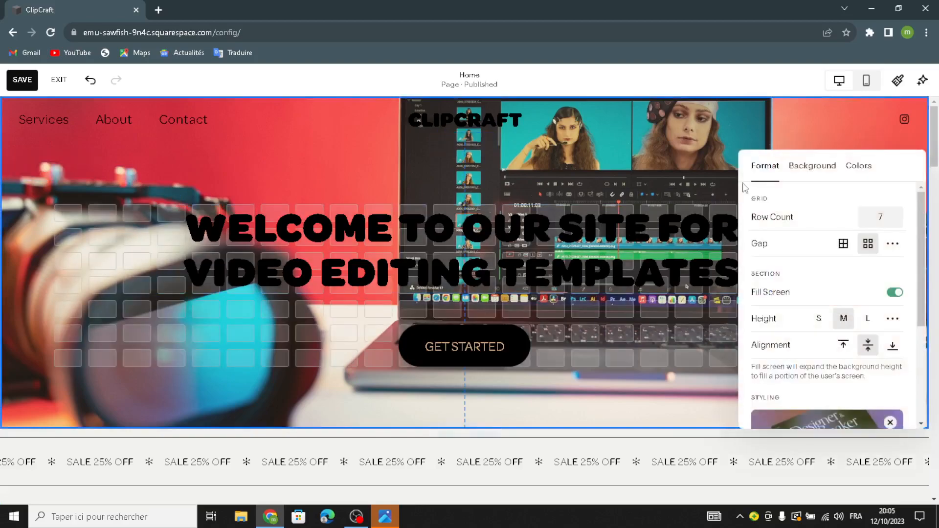
left_click(859, 166)
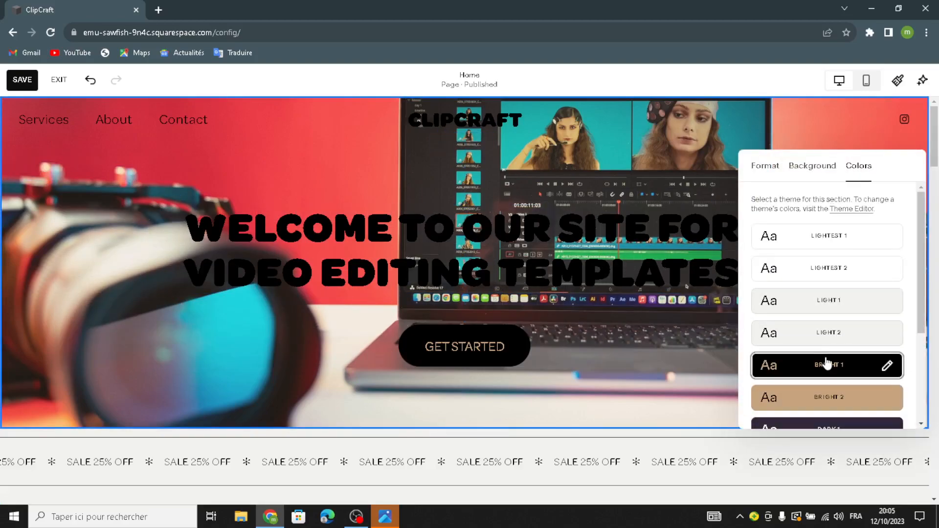
- Try several bright, light and dark color themes on the welcome section, including Bright 1, Lightest 2 and Darkest 2
left_click(827, 363)
left_click(822, 247)
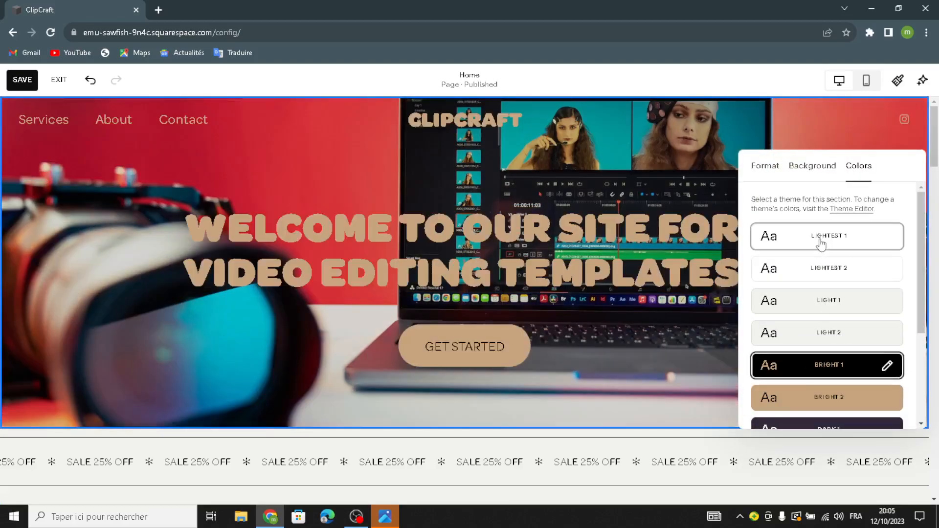
left_click(820, 266)
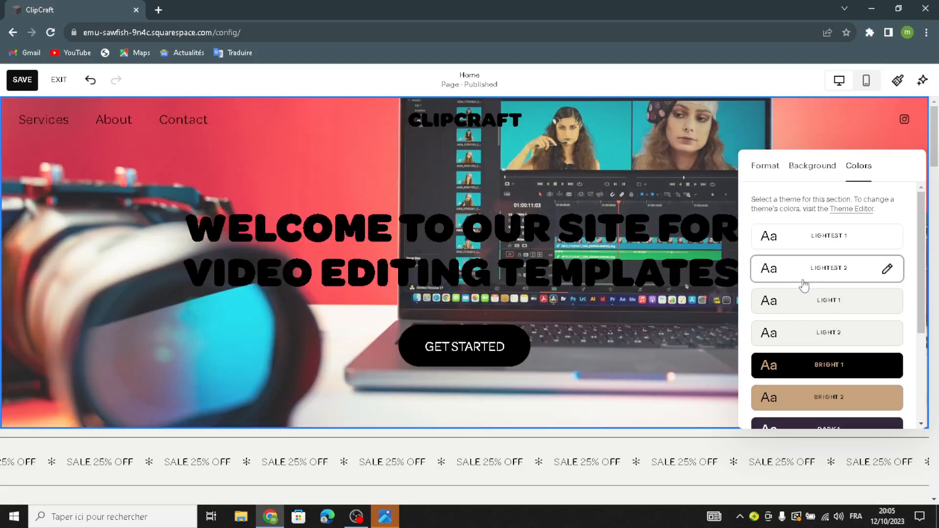
left_click(772, 301)
scroll(813, 362, "down", 3)
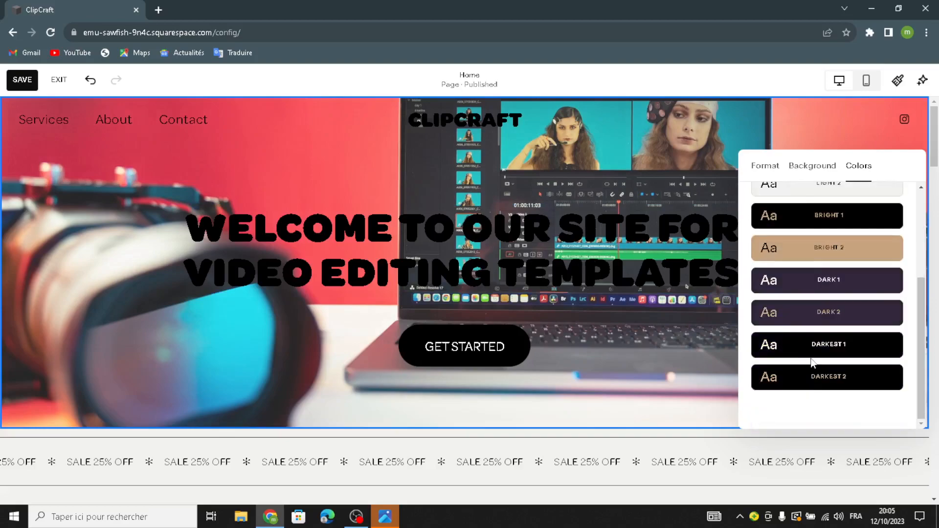
left_click(802, 386)
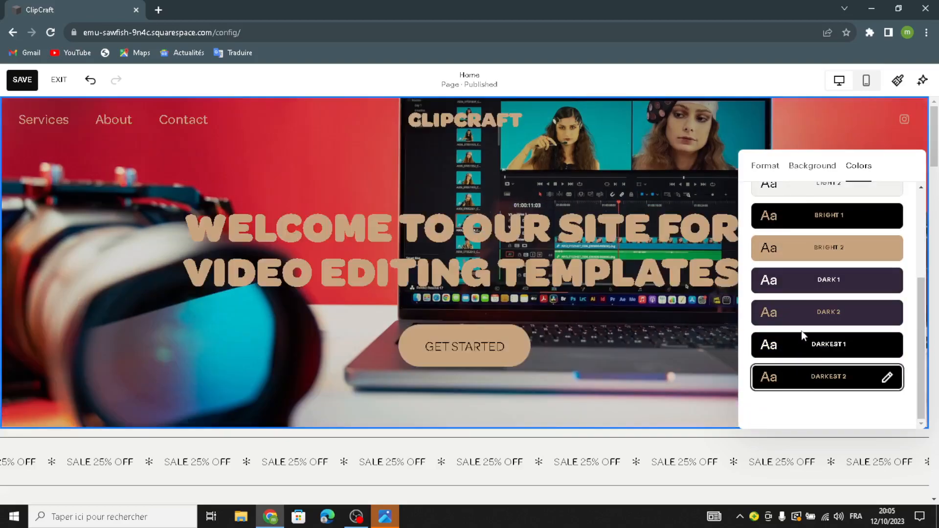
left_click(798, 348)
left_click(812, 312)
left_click(812, 285)
left_click(808, 264)
- Apply the Lightest 1 color theme to the welcome section and close its settings
scroll(787, 275, "up", 3)
left_click(807, 235)
left_click(678, 375)
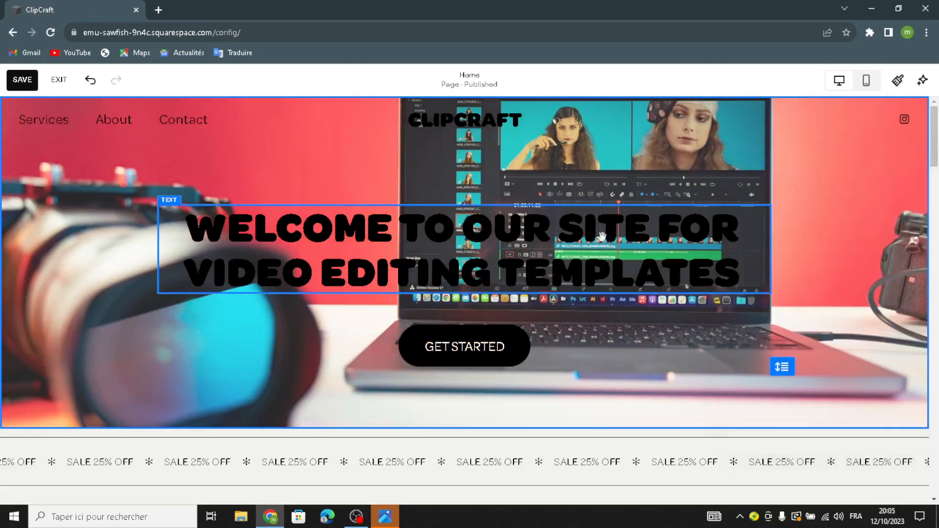
- Look through the section categories and the block types that can be added to the home page
left_click(464, 141)
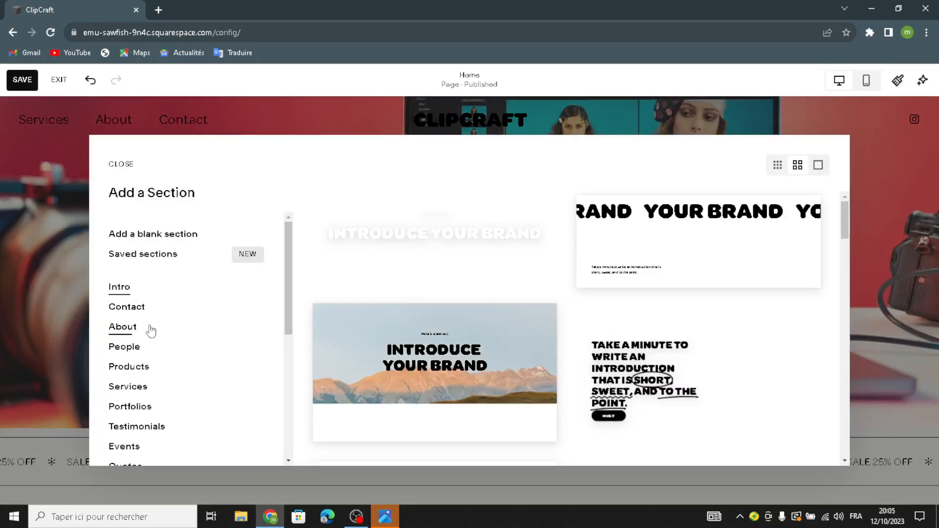
scroll(149, 328, "down", 10)
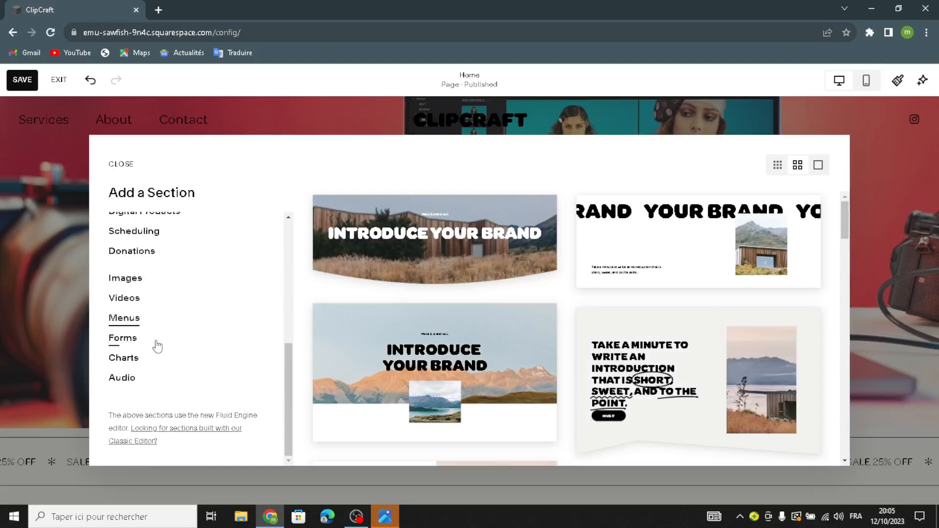
left_click(30, 188)
left_click(55, 167)
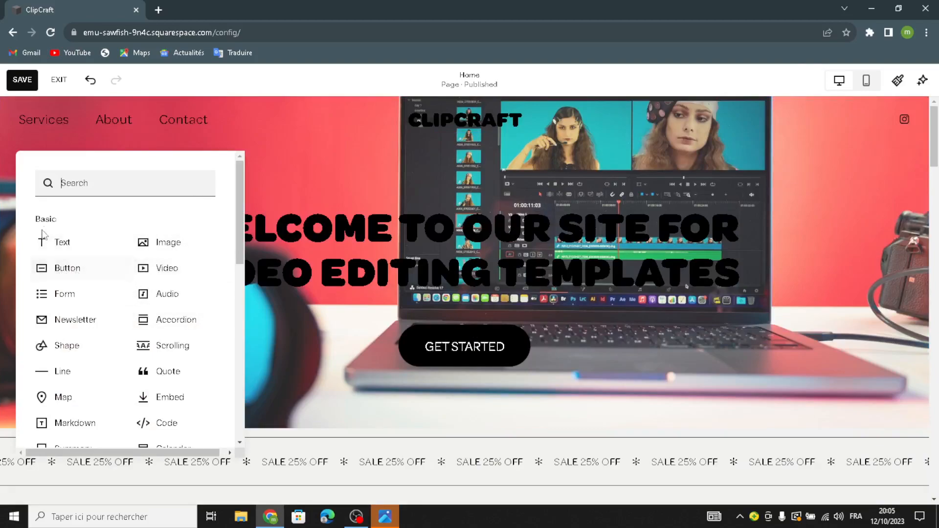
left_click(303, 154)
- Review the header's site title and the upload options for its logo and mobile logo images
left_click(438, 115)
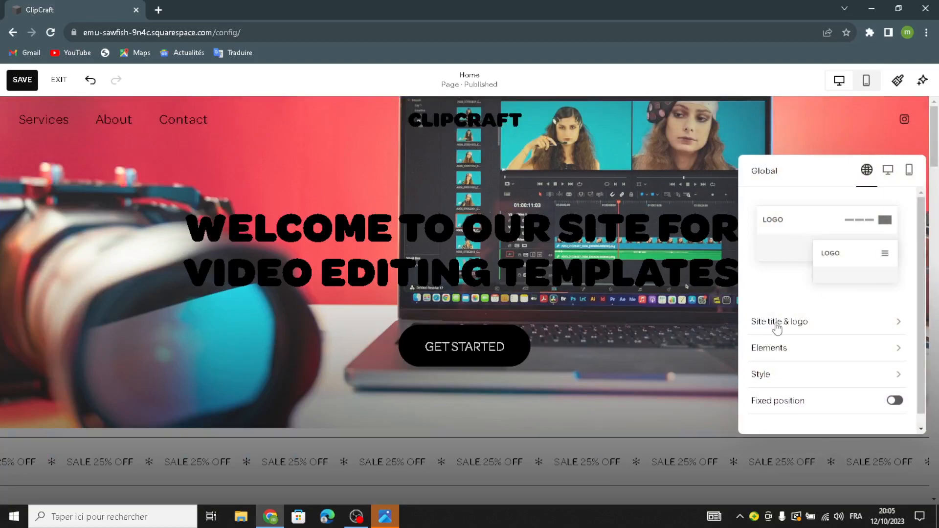
left_click(772, 322)
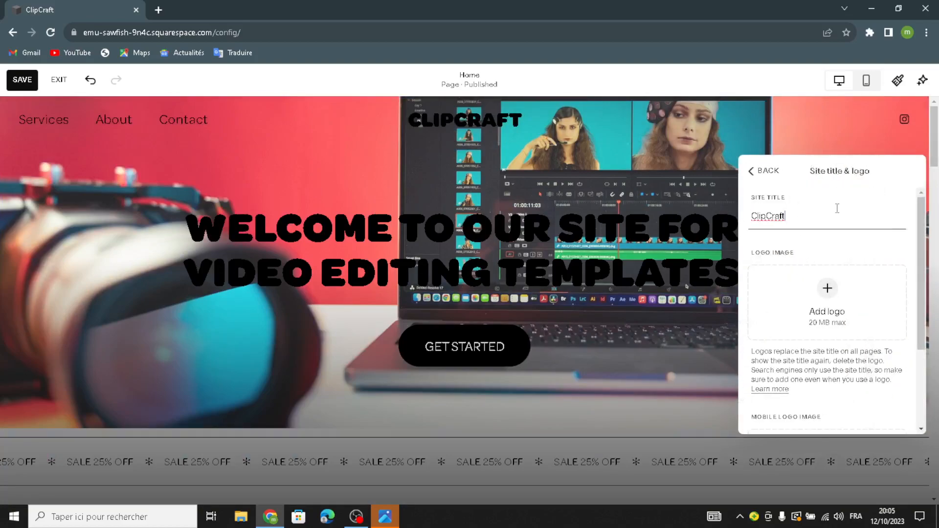
left_click(798, 328)
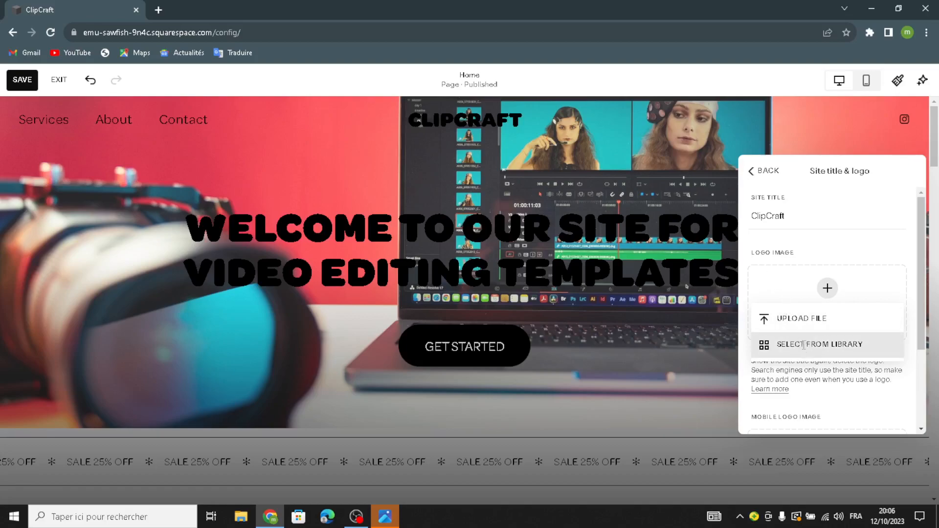
scroll(812, 387, "down", 3)
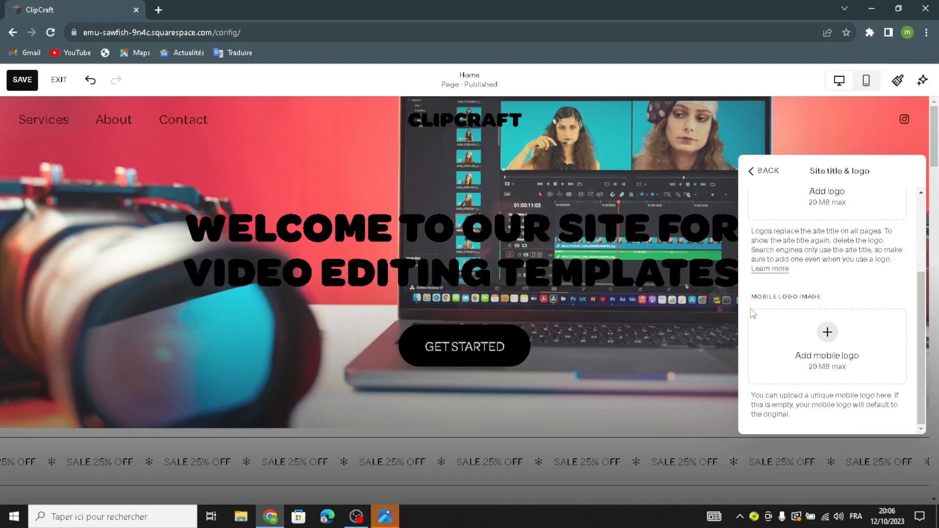
left_click(763, 172)
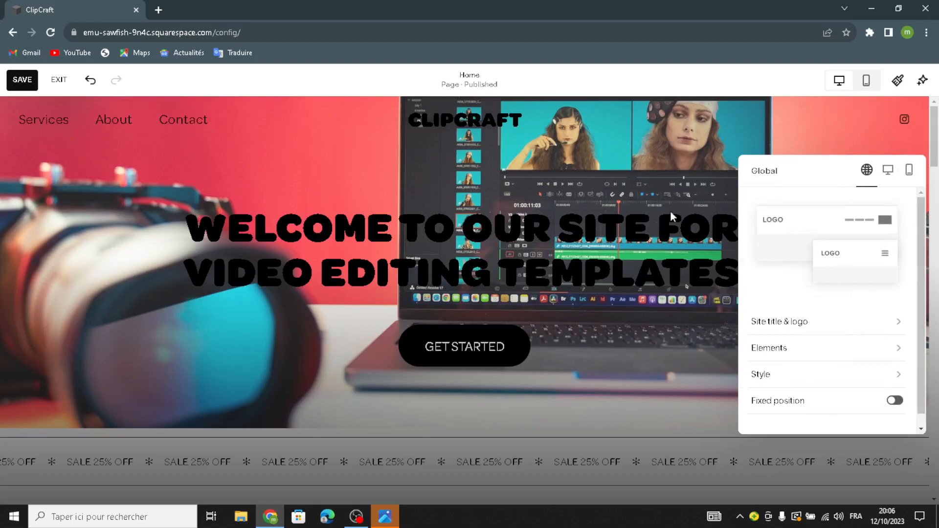
left_click(525, 320)
- Raise the scrolling sale banner's wave intensity by one notch and set its text size to S
scroll(524, 320, "down", 4)
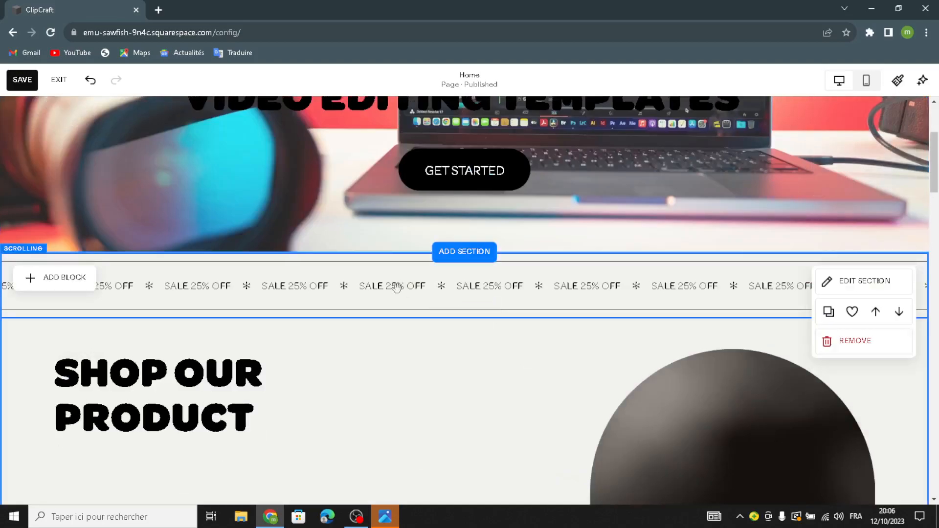
left_click(356, 291)
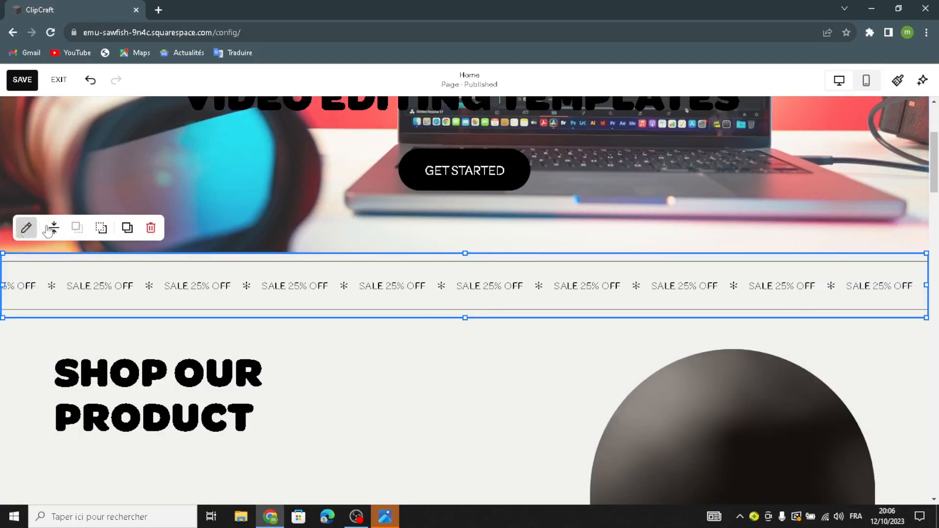
left_click(25, 228)
left_click(806, 234)
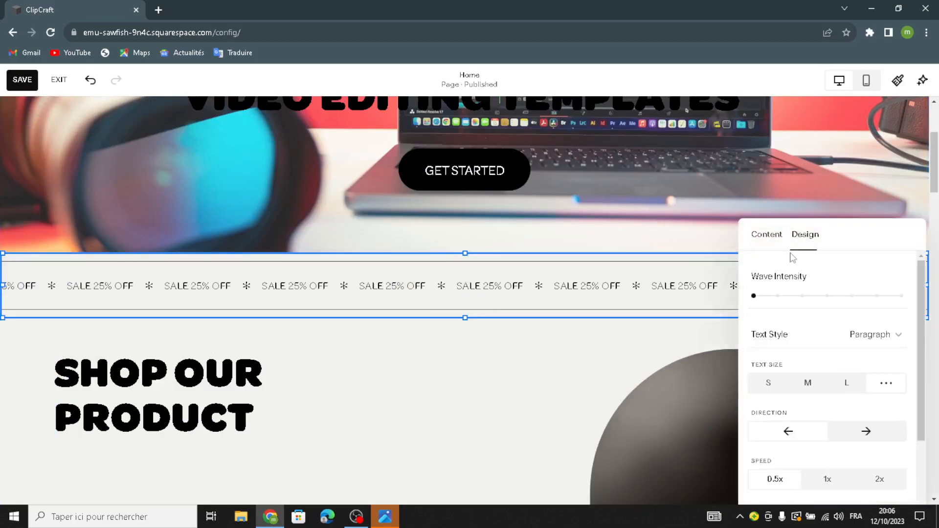
left_click_drag(770, 294, 778, 295)
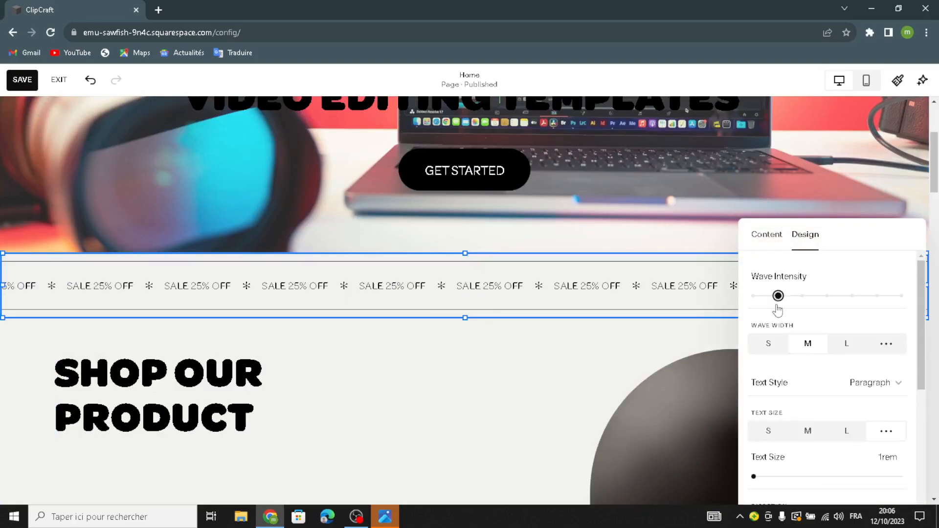
scroll(794, 338, "down", 2)
left_click(773, 315)
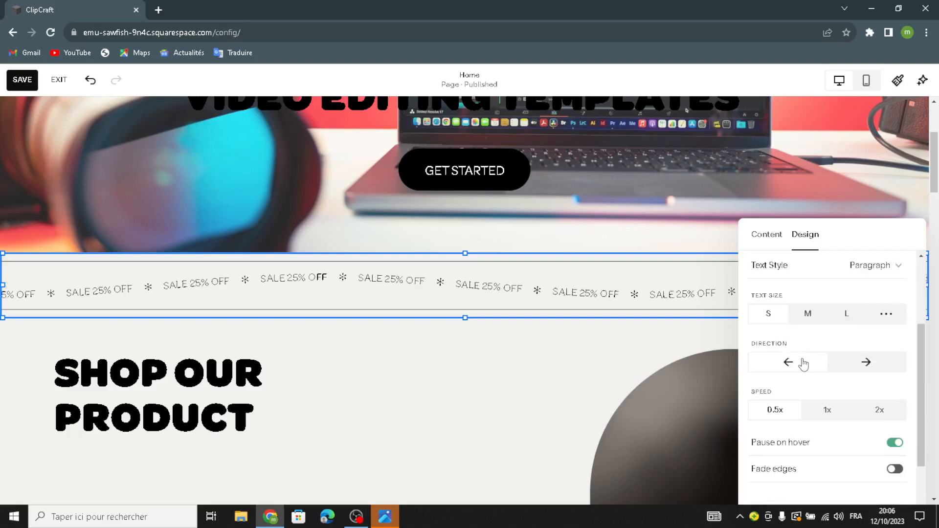
scroll(800, 362, "down", 2)
left_click(628, 344)
scroll(650, 318, "down", 4)
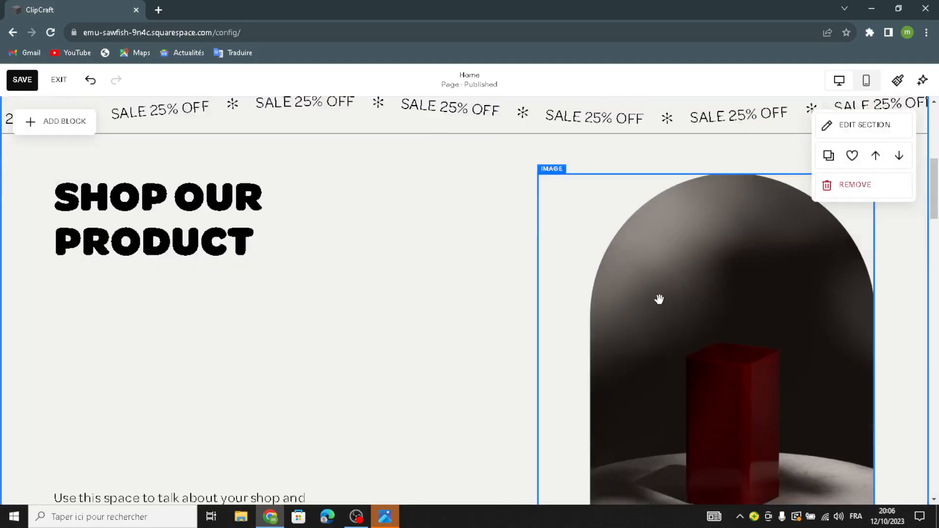
- Delete the arched image with the red block from the Shop Our Product section
left_click(650, 242)
scroll(671, 322, "down", 2)
left_click_drag(82, 133, 75, 209)
left_click_drag(53, 149, 39, 117)
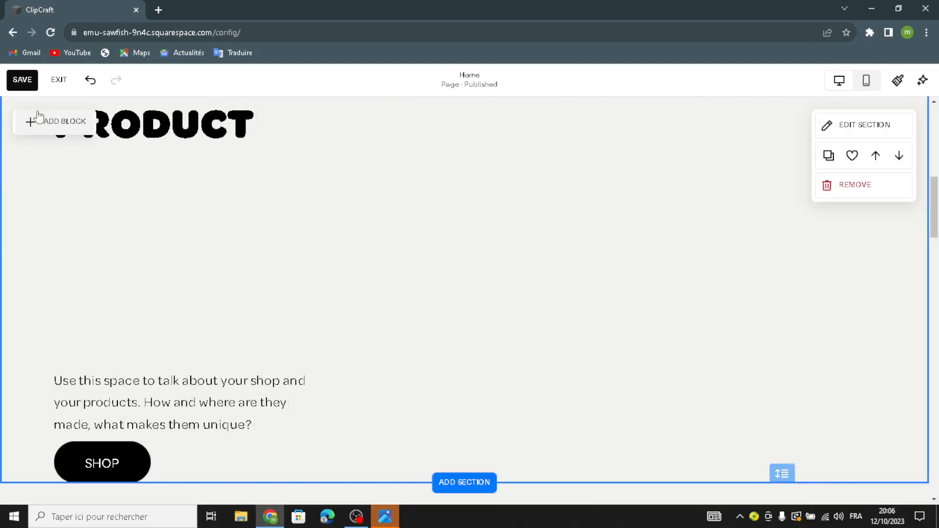
- Add an empty image block beside the Shop Our Product heading and enlarge it to fill the space where the old image was
left_click(40, 117)
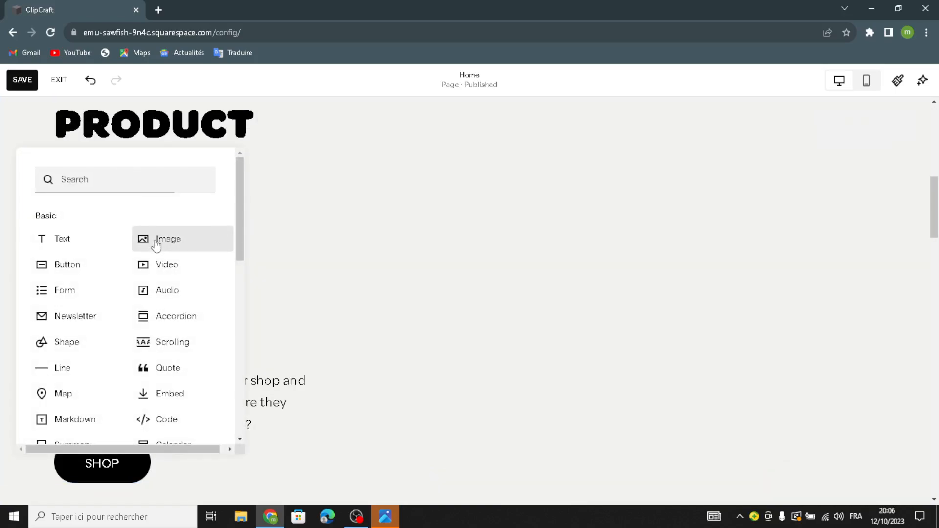
left_click(157, 245)
left_click_drag(201, 207, 431, 108)
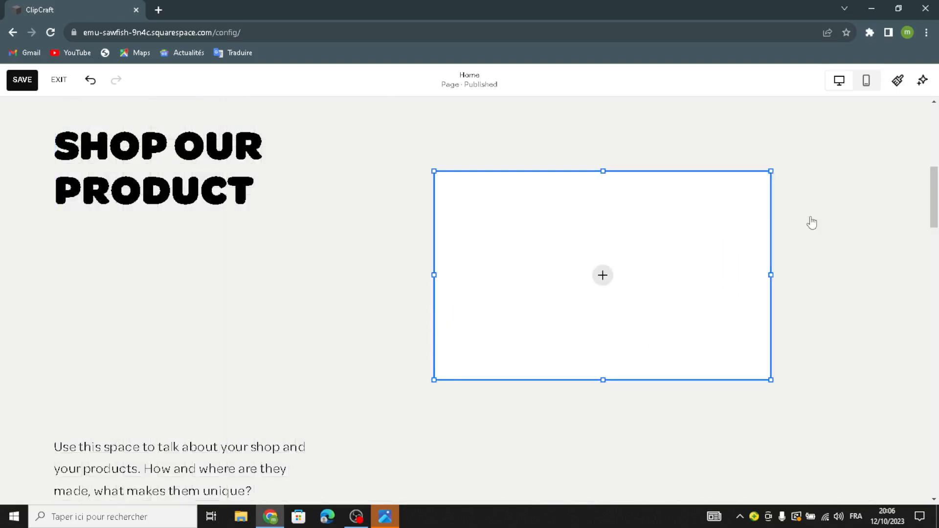
left_click_drag(766, 176, 856, 98)
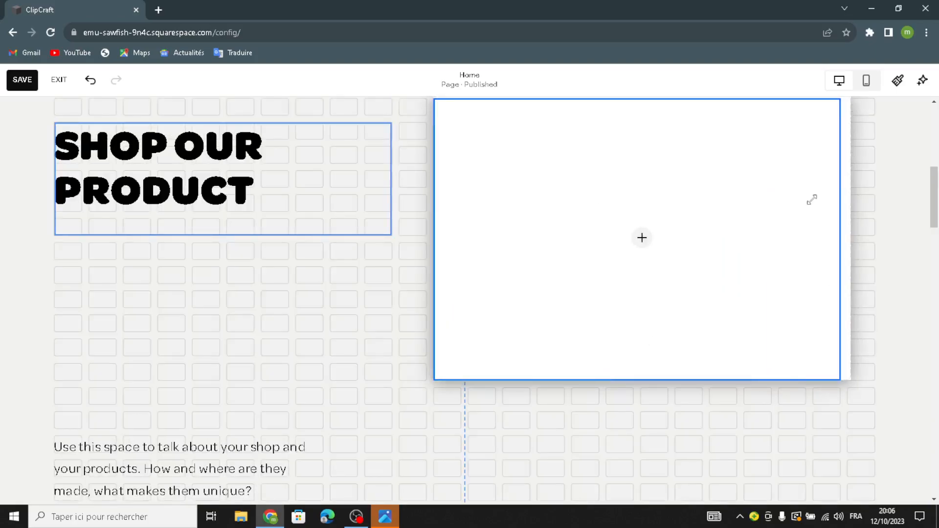
left_click_drag(812, 200, 812, 205)
left_click_drag(839, 388, 874, 477)
- Search the free stock images for "video editing templates" and place the photo of the editing screen showing a guitarist in the image block
left_click(649, 284)
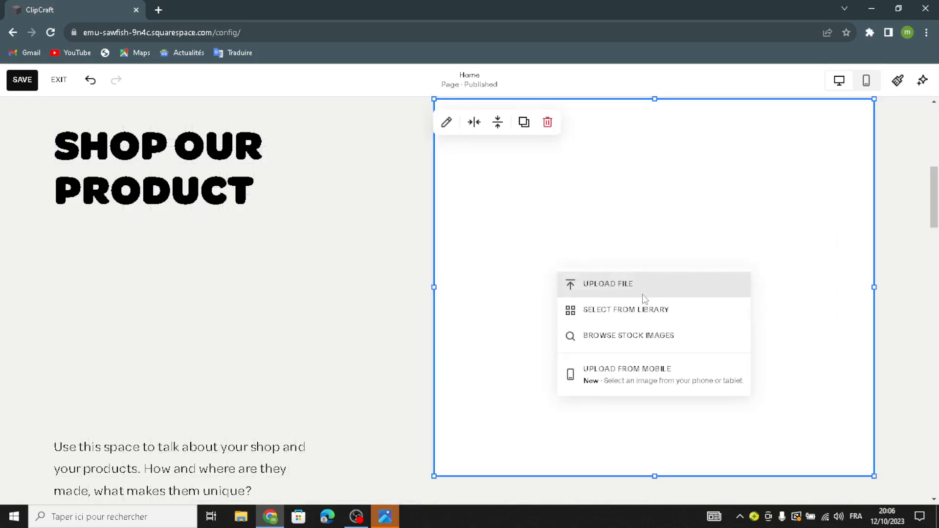
left_click(628, 312)
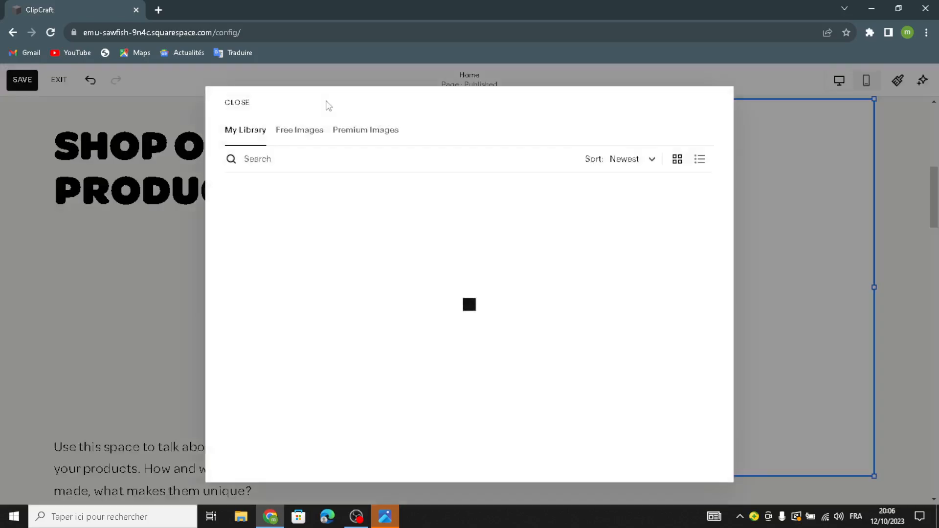
left_click(294, 157)
type("video")
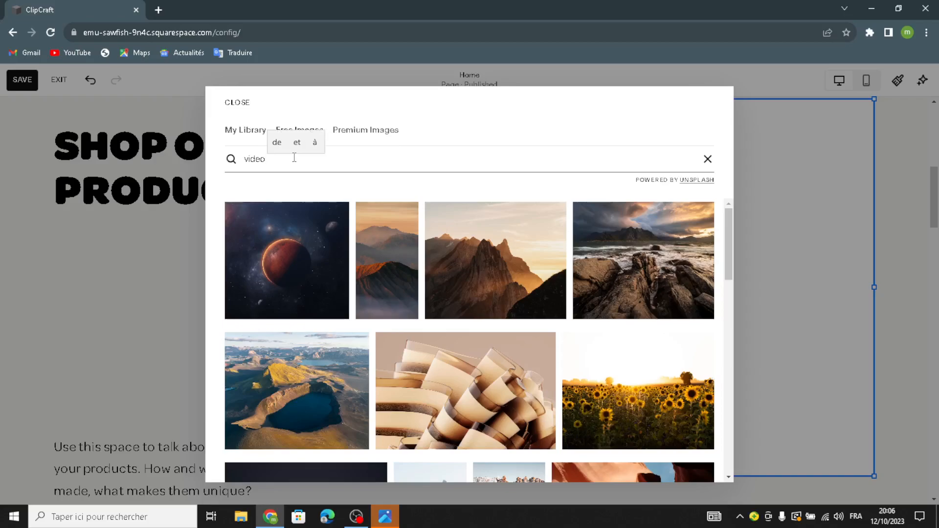
type(" editi")
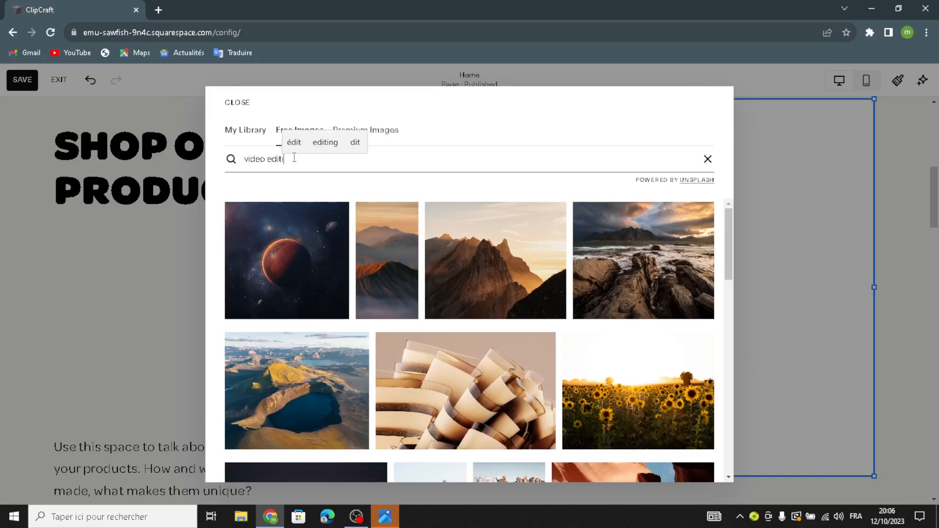
type("ng te")
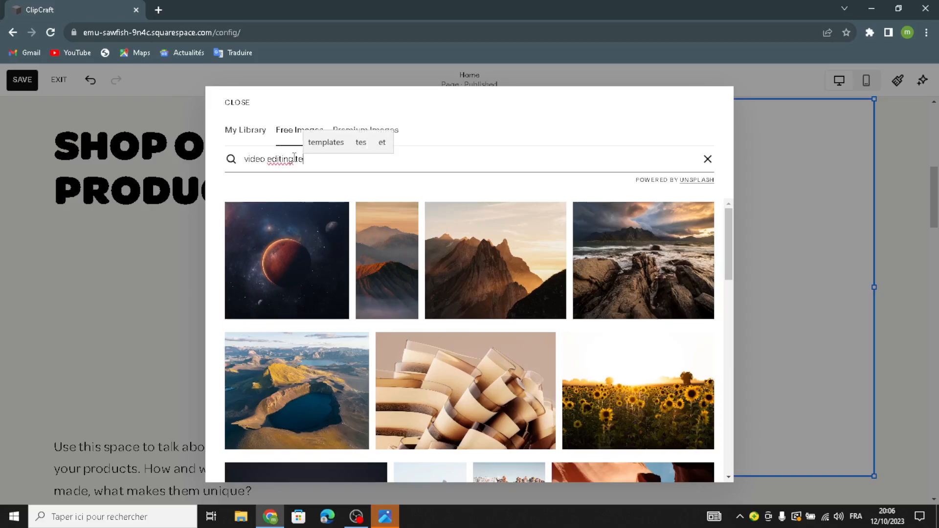
type("mplates")
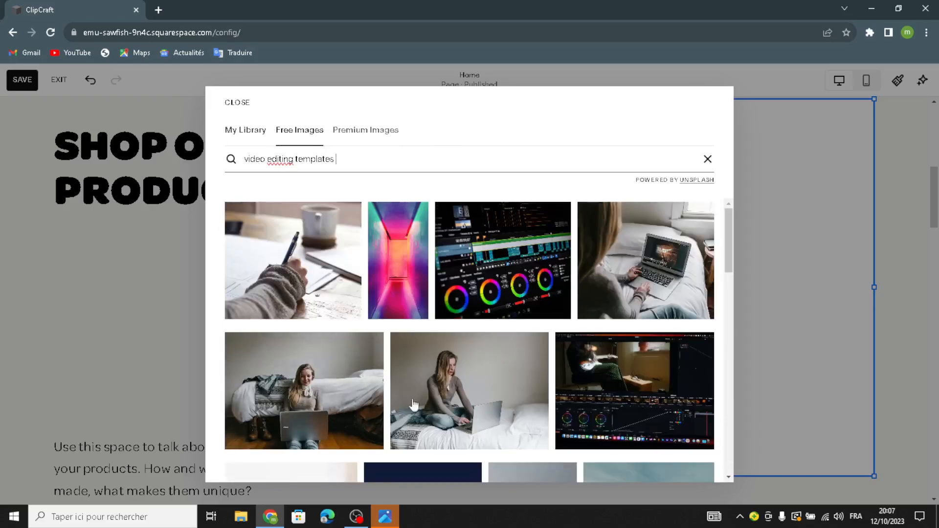
left_click(595, 384)
left_click(557, 338)
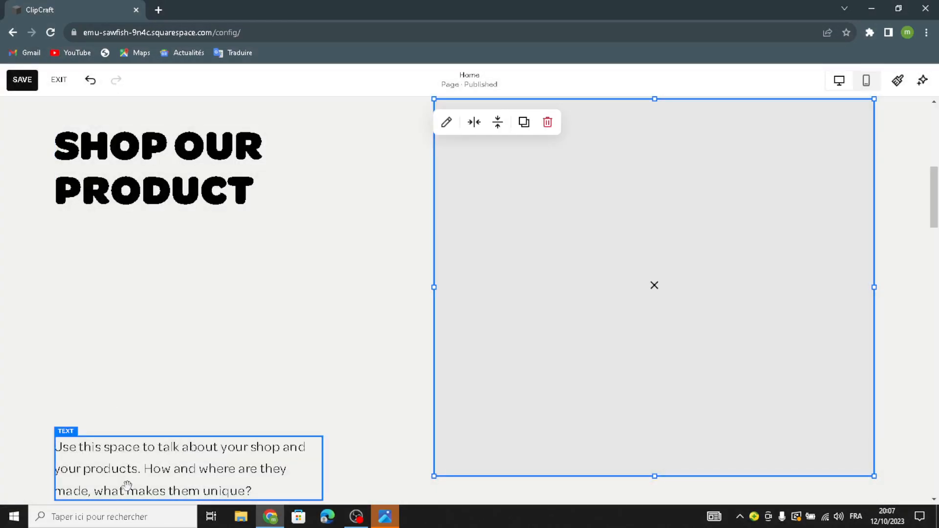
- Move the shop description text up beneath the Shop Our Product heading
left_click_drag(138, 464, 146, 292)
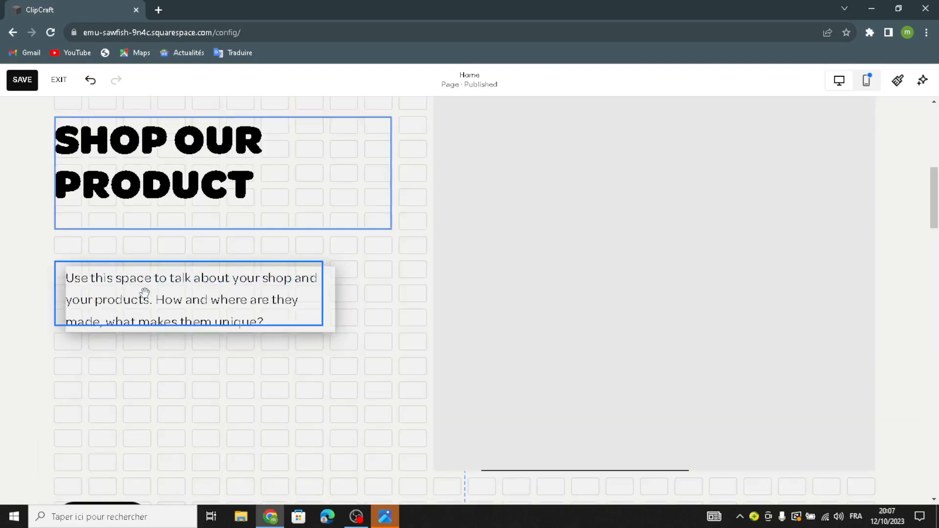
left_click_drag(301, 299, 301, 299)
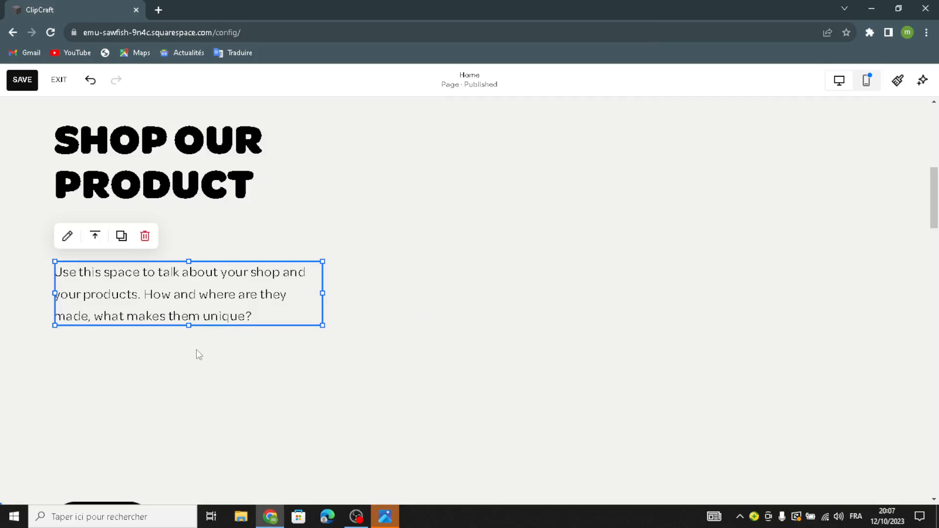
left_click(197, 352)
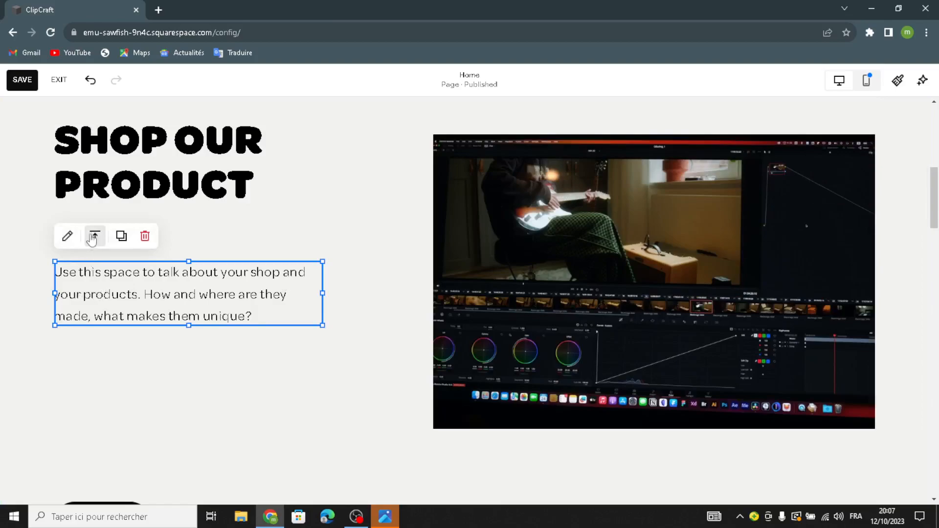
- Change the shop description's text style to Heading 4 and leave text editing
left_click(68, 234)
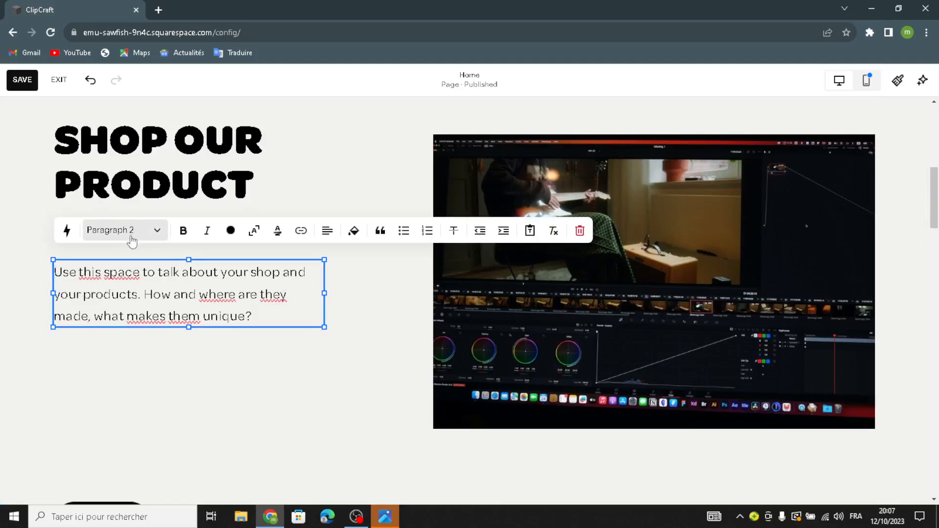
left_click(129, 234)
left_click(110, 342)
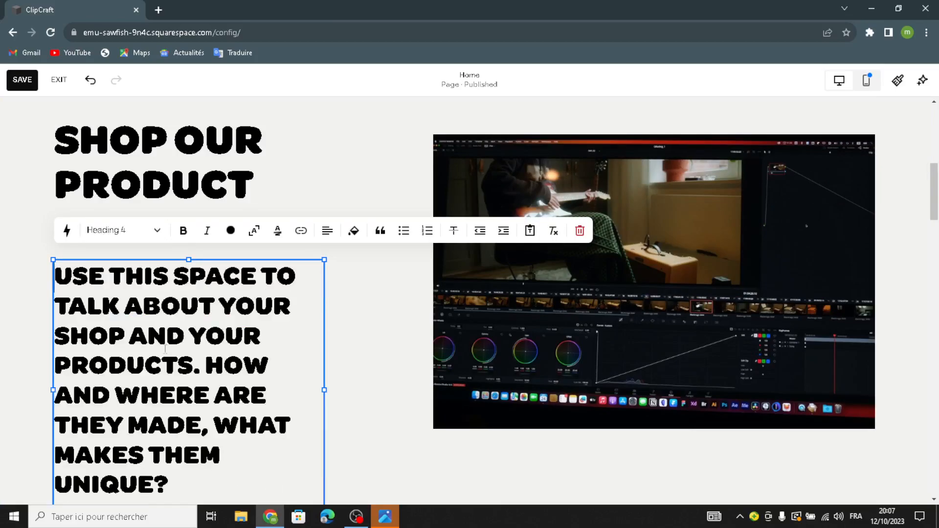
key("Escape")
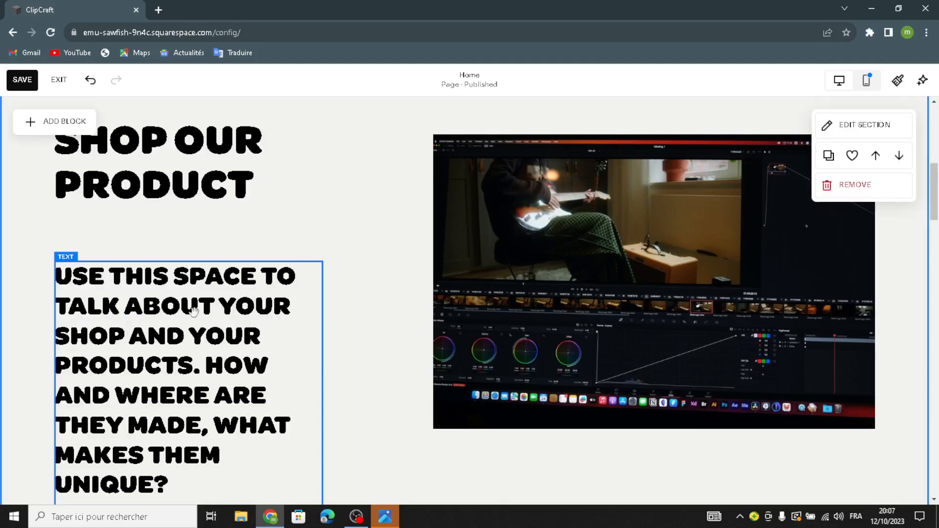
- Shift the restyled description directly under the Shop Our Product heading and move the Shop button up towards it
left_click_drag(251, 366, 252, 318)
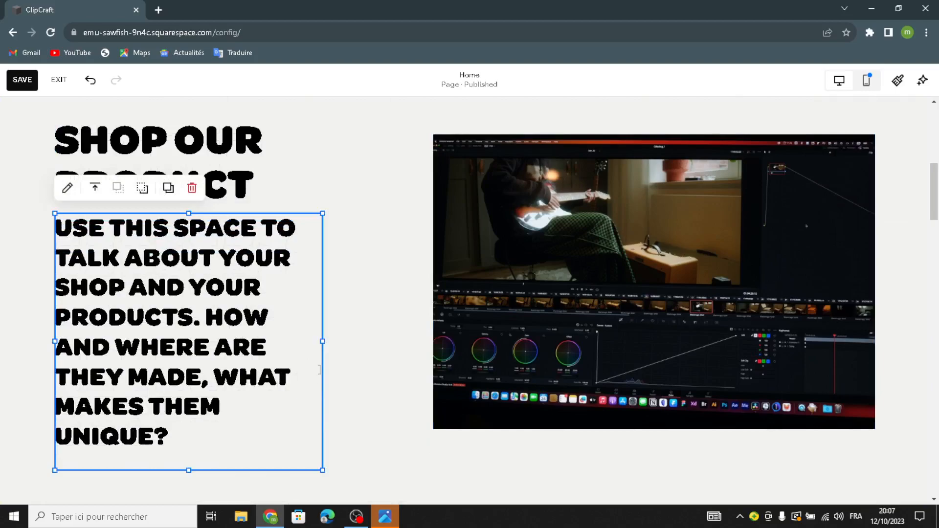
scroll(222, 364, "down", 1)
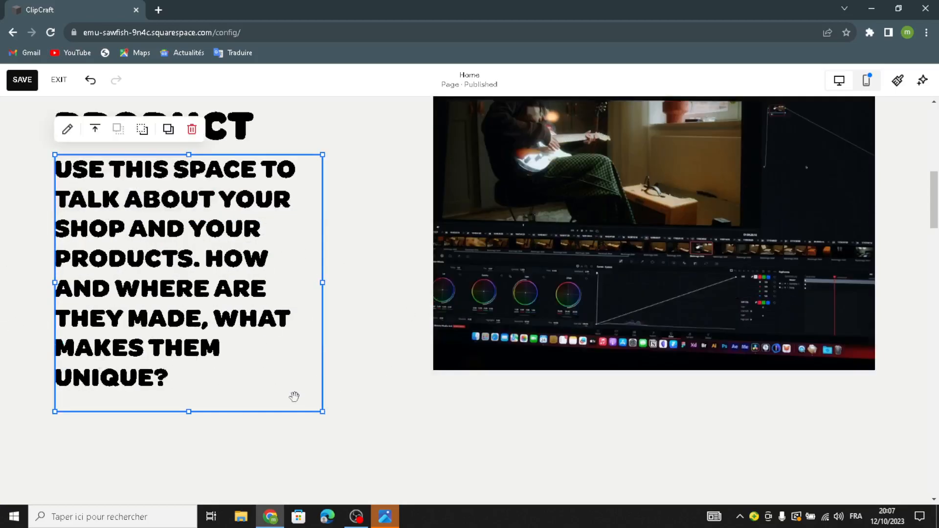
scroll(294, 398, "down", 3)
left_click_drag(122, 484, 189, 287)
- Give the sale banner and Shop Our Product section the background art with overlapping diagonal planes
scroll(542, 336, "up", 6)
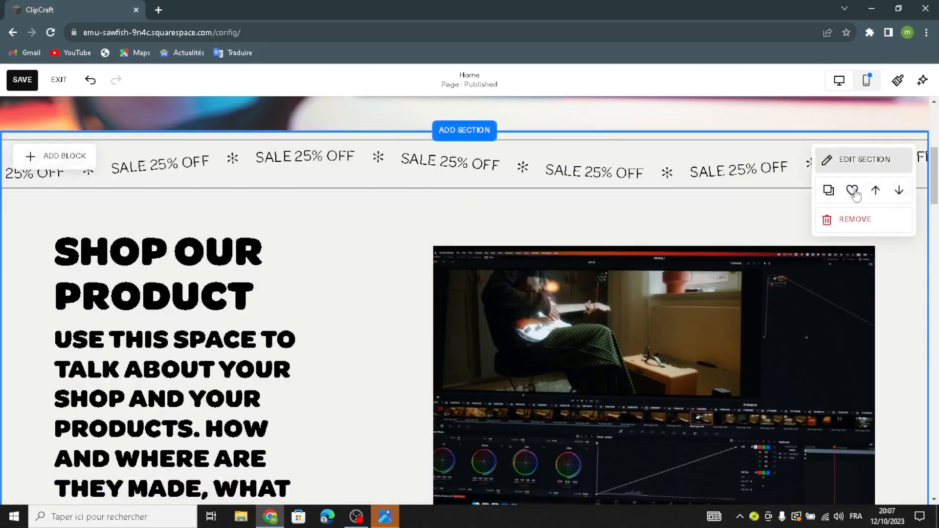
left_click(846, 159)
left_click(811, 221)
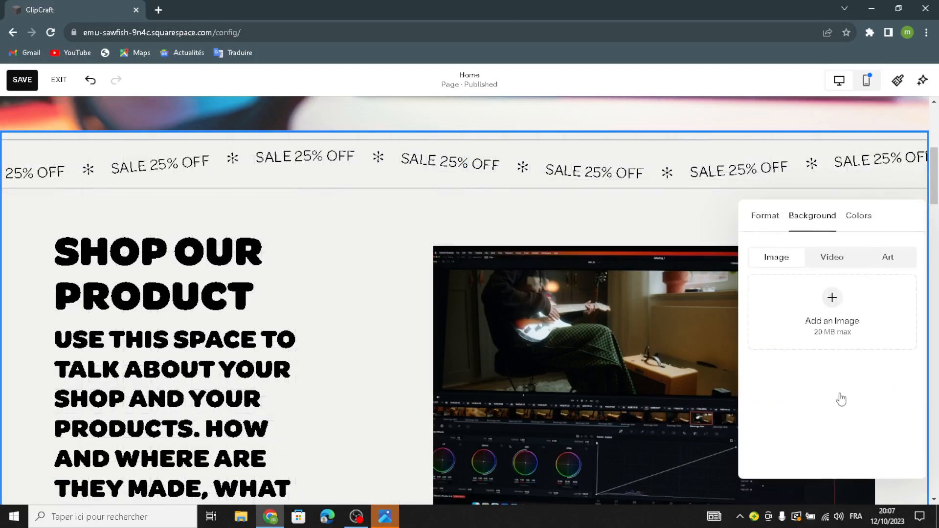
left_click(887, 258)
scroll(880, 343, "down", 5)
left_click(865, 383)
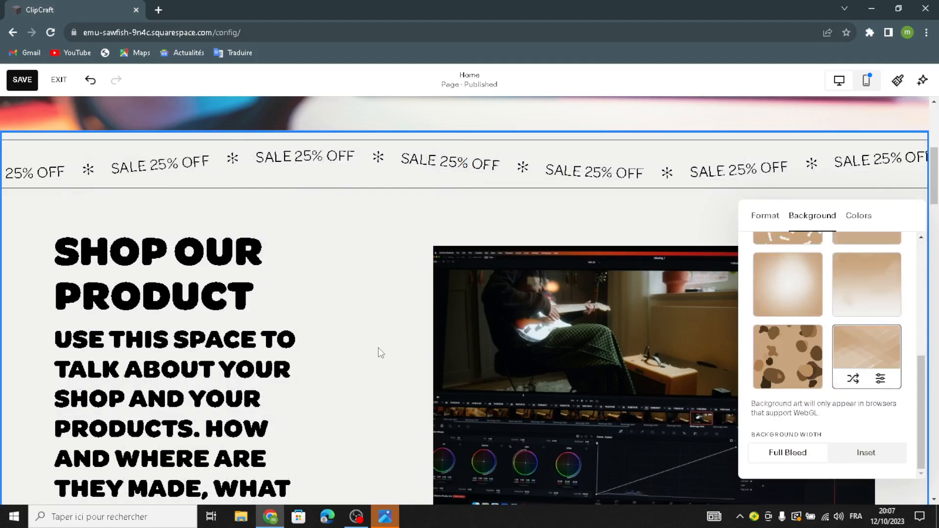
- Apply the same diagonal-planes background art to the Services section and close its settings
scroll(367, 374, "down", 12)
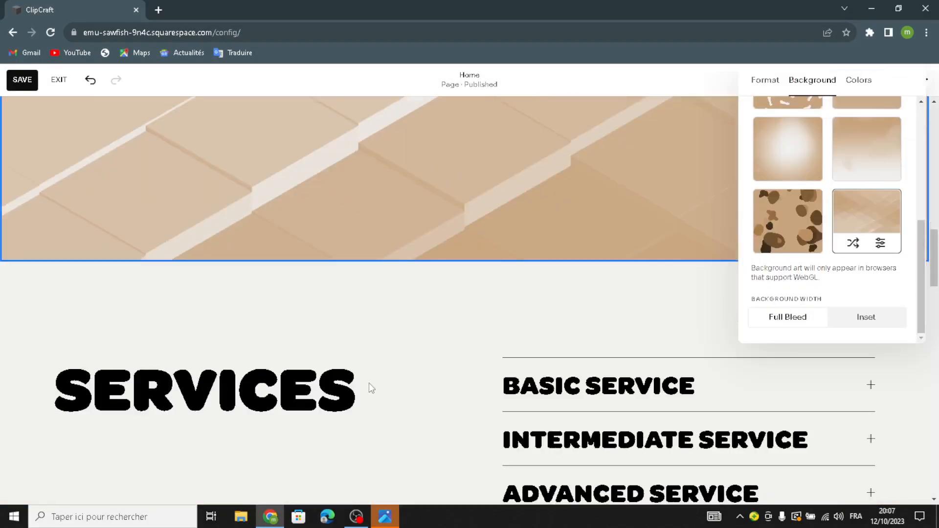
scroll(368, 383, "down", 5)
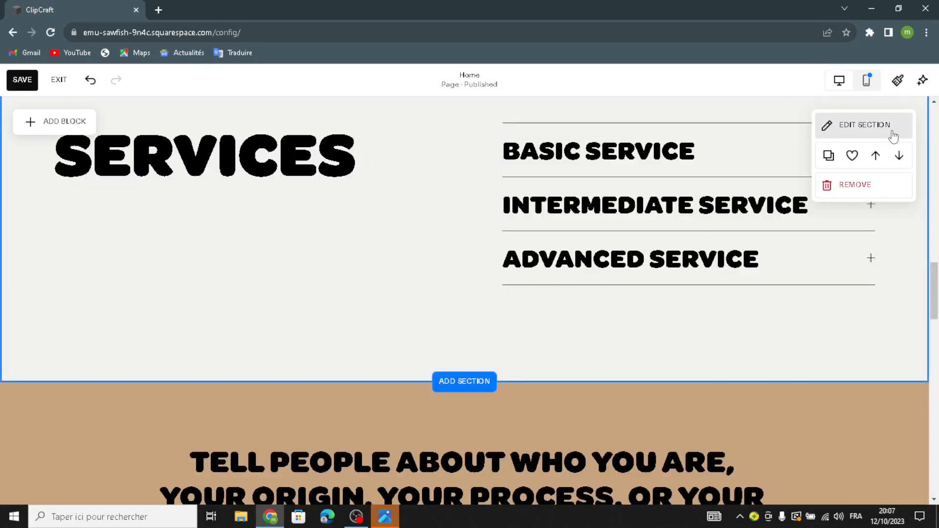
left_click(892, 128)
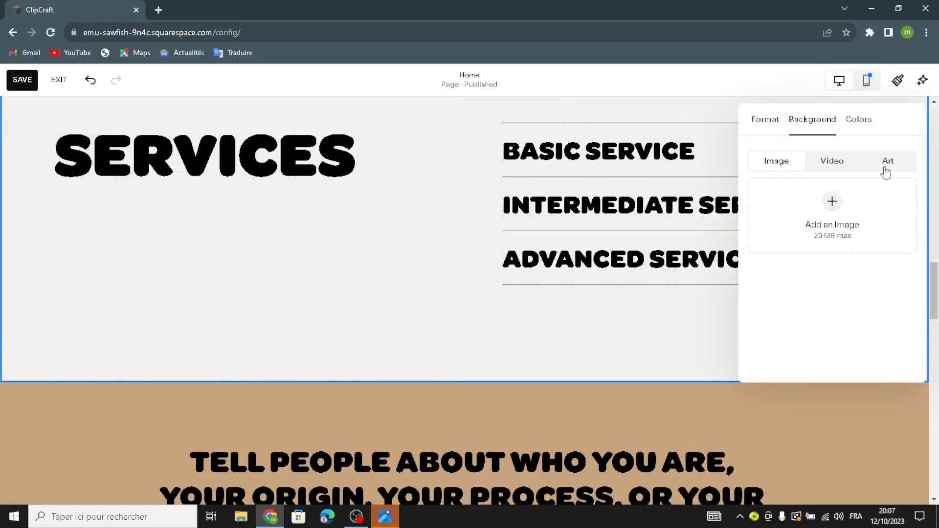
scroll(861, 323, "down", 3)
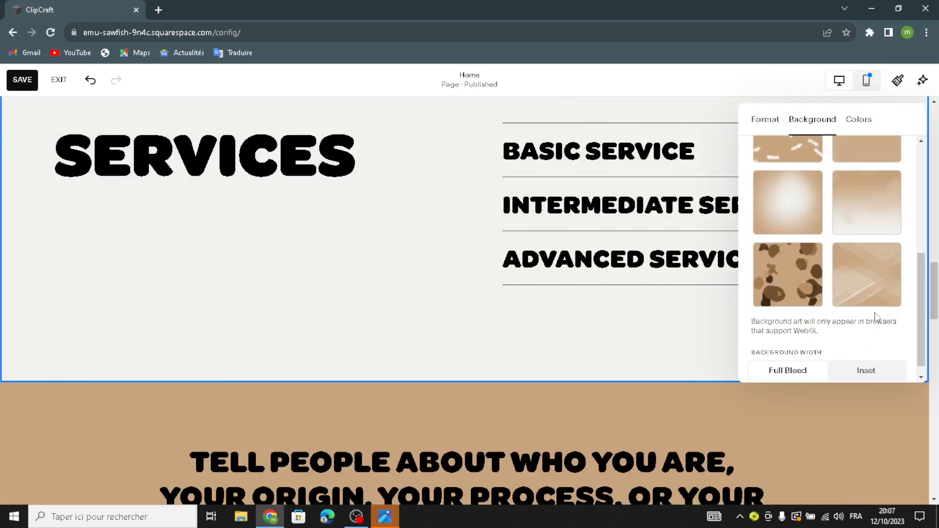
scroll(541, 331, "down", 5)
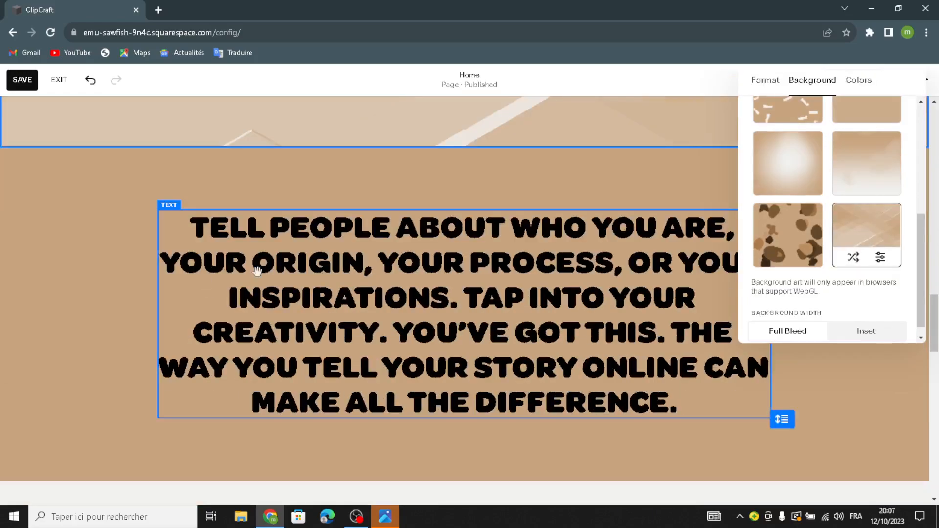
left_click(184, 233)
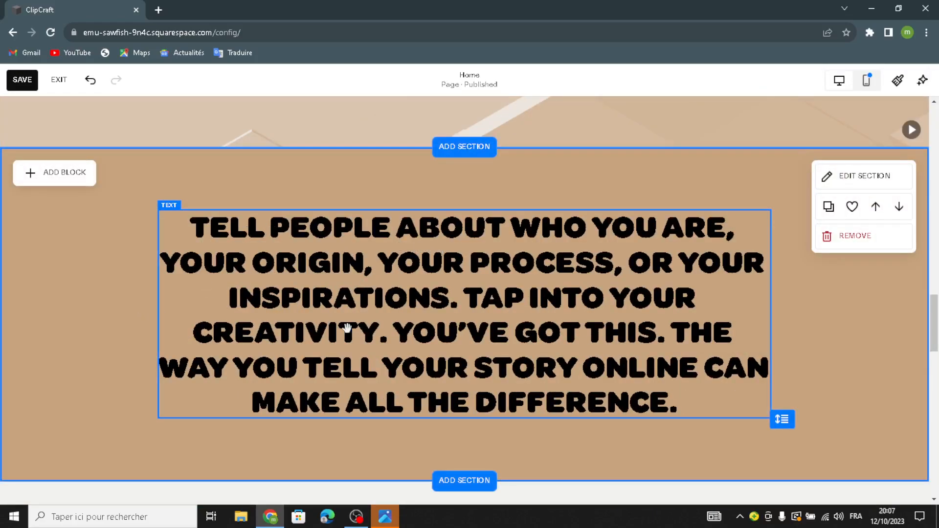
- Set the Follow Us on Social section's background to the diagonal-planes art and close its settings
scroll(332, 325, "down", 4)
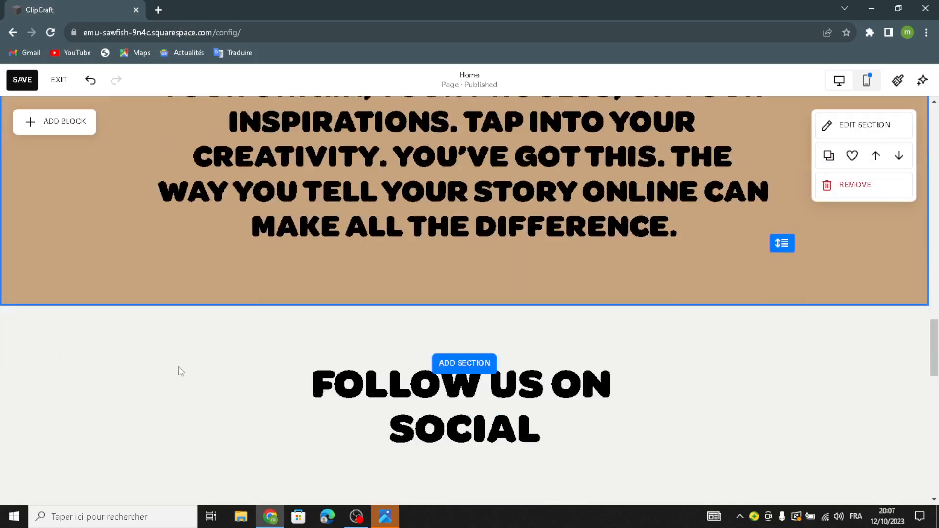
scroll(470, 392, "down", 4)
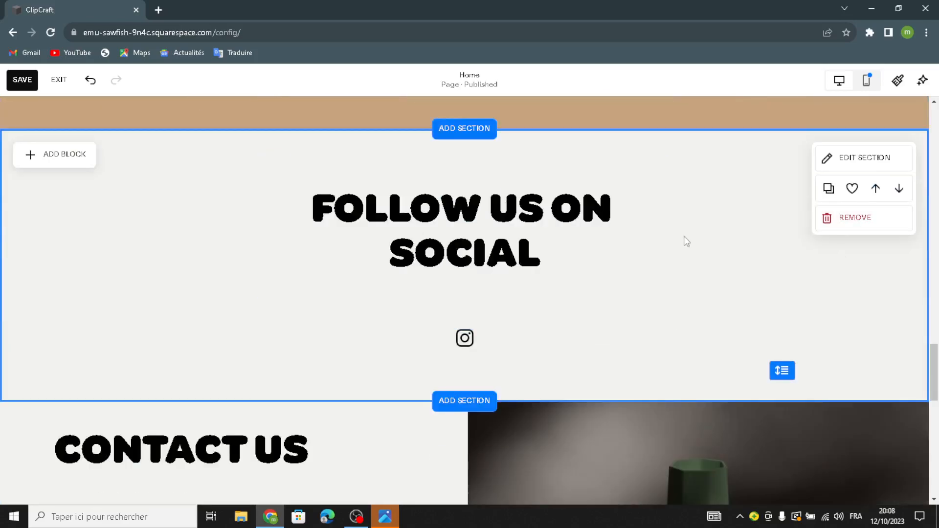
left_click(863, 164)
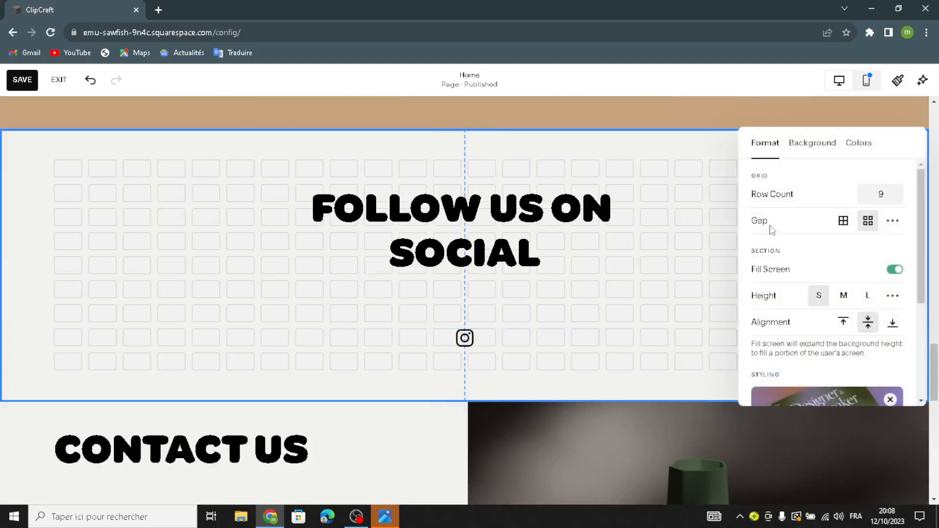
left_click(813, 143)
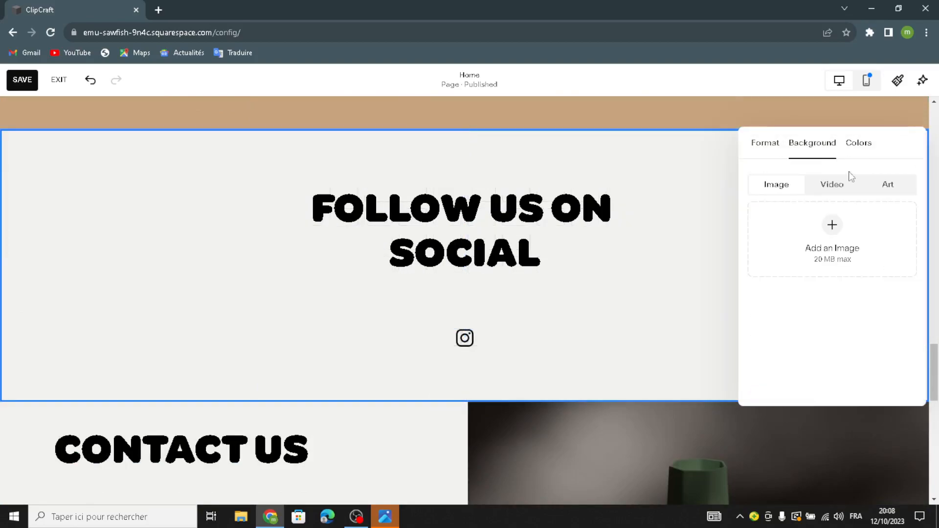
left_click(888, 184)
scroll(832, 294, "down", 3)
left_click(867, 279)
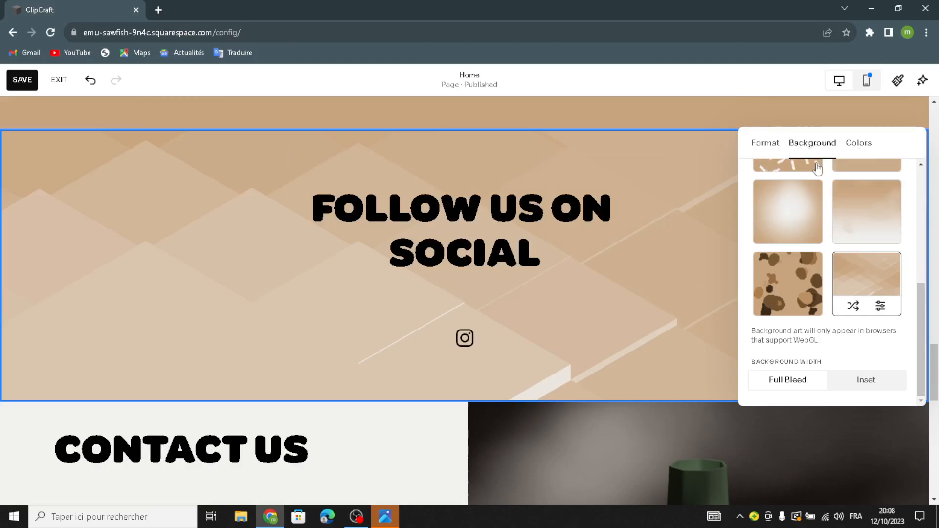
scroll(270, 228, "down", 3)
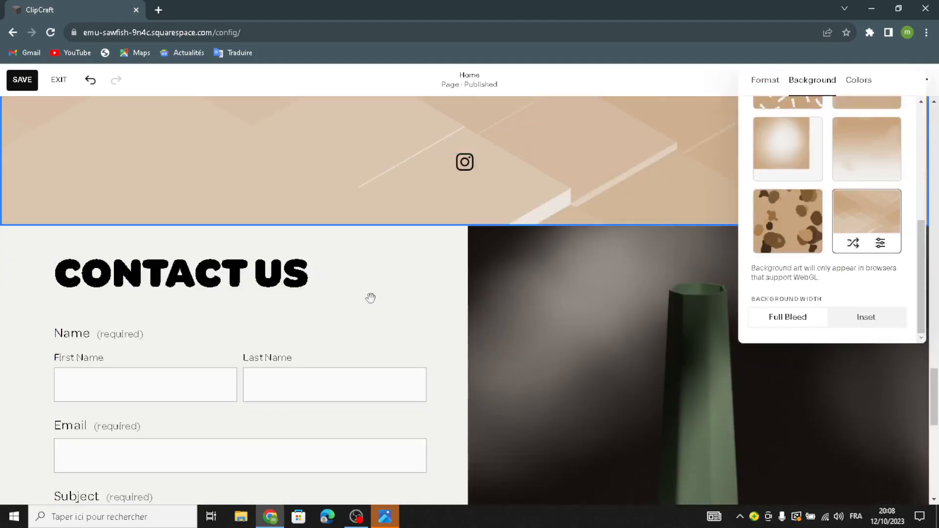
left_click(717, 279)
scroll(461, 304, "down", 3)
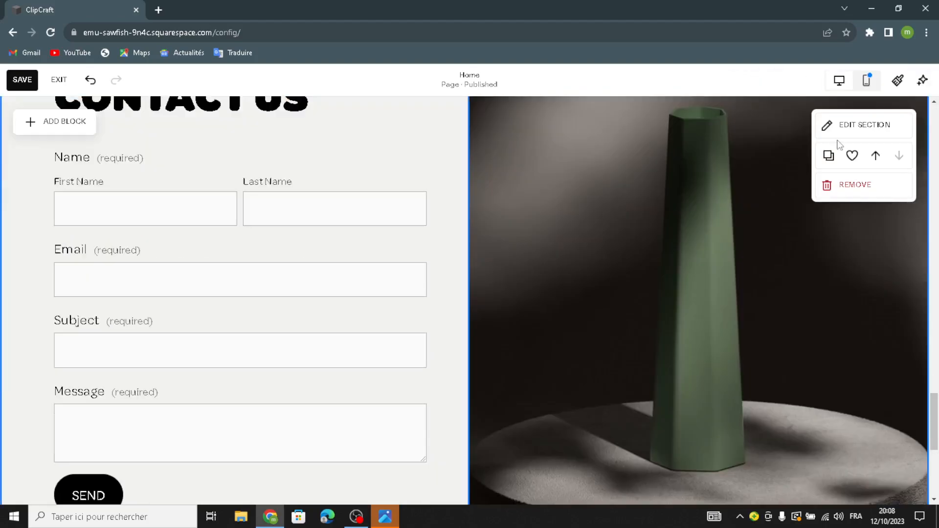
left_click(849, 126)
left_click(829, 157)
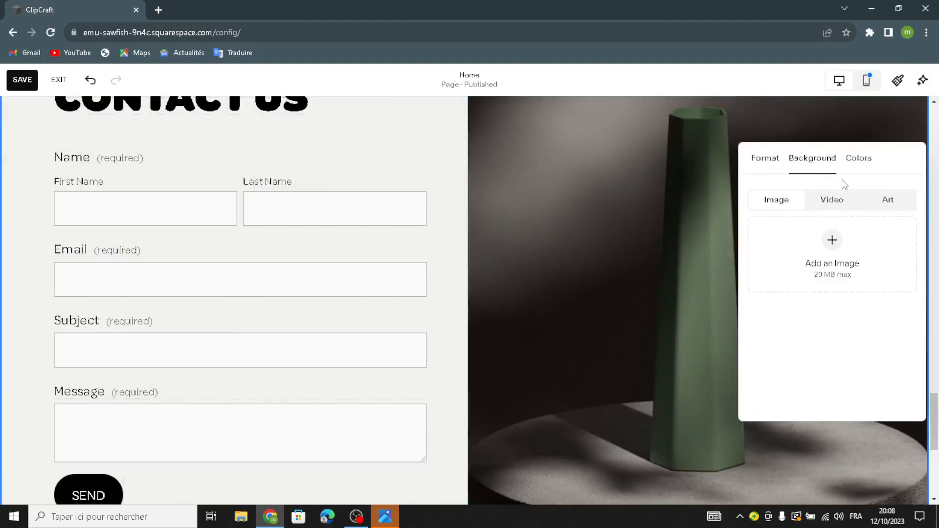
left_click(879, 199)
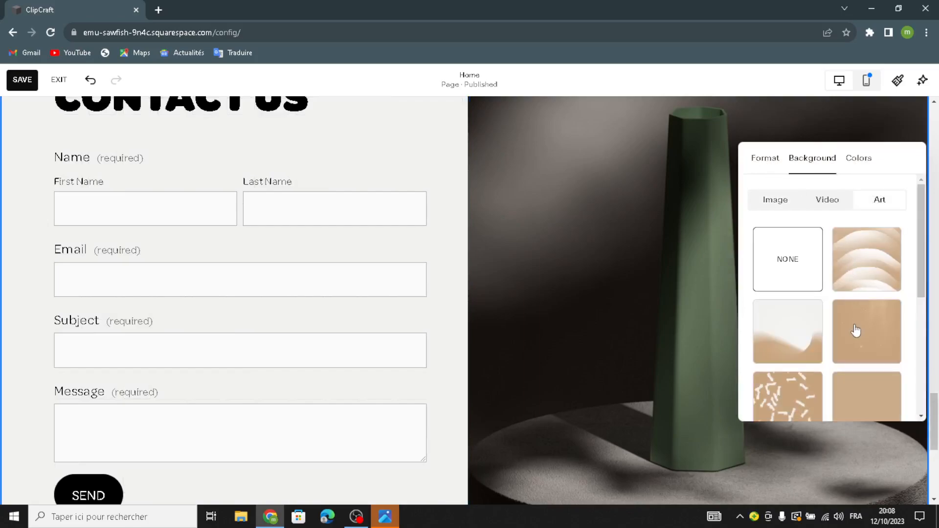
scroll(856, 323, "down", 3)
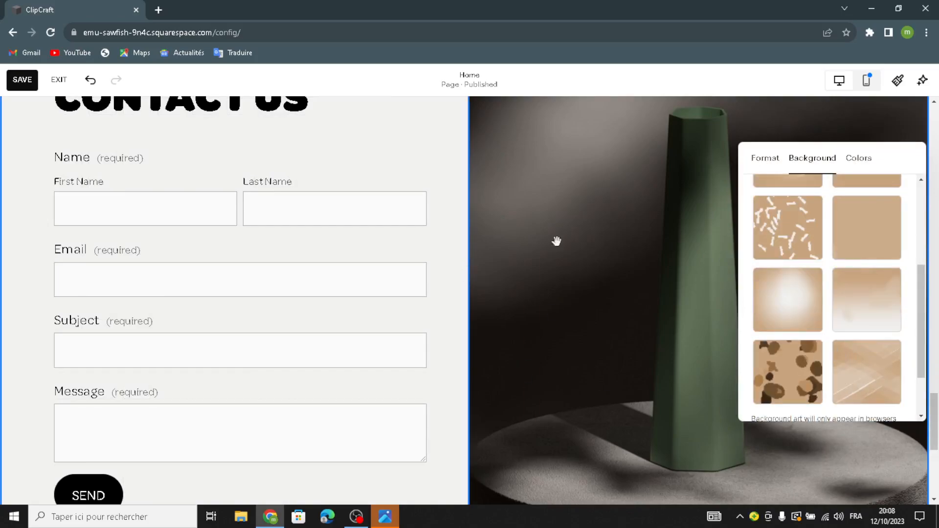
- Remove the green vase image from the Contact Us section and place a map block beside the contact form
left_click(528, 196)
left_click(533, 122)
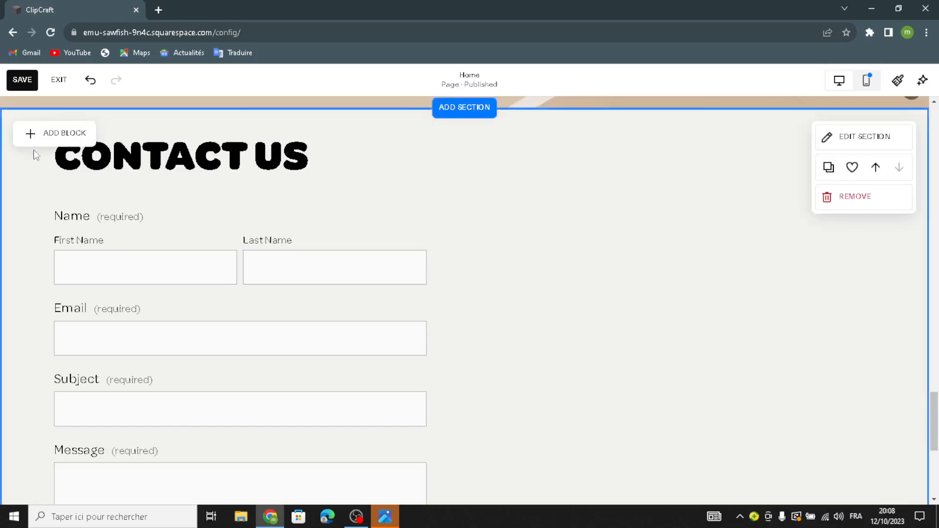
left_click(49, 143)
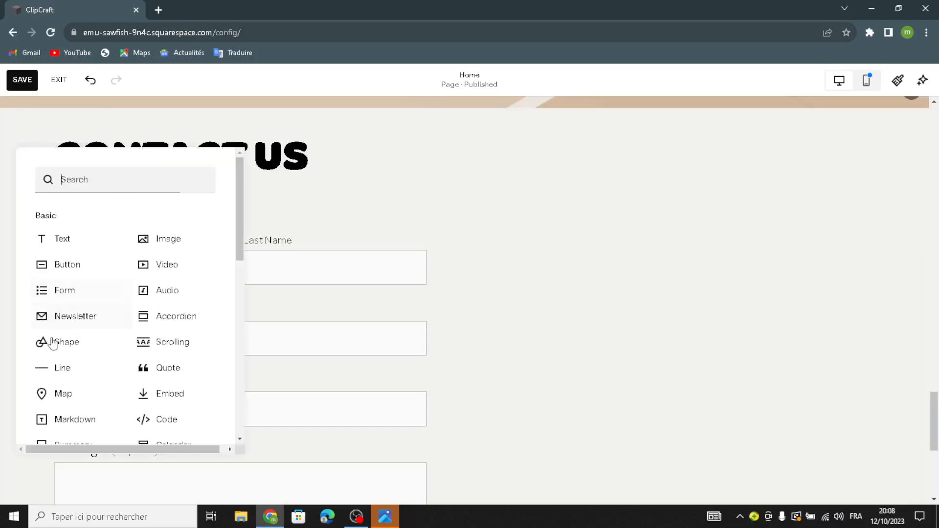
left_click(64, 393)
left_click_drag(268, 418, 637, 303)
left_click_drag(532, 221, 456, 103)
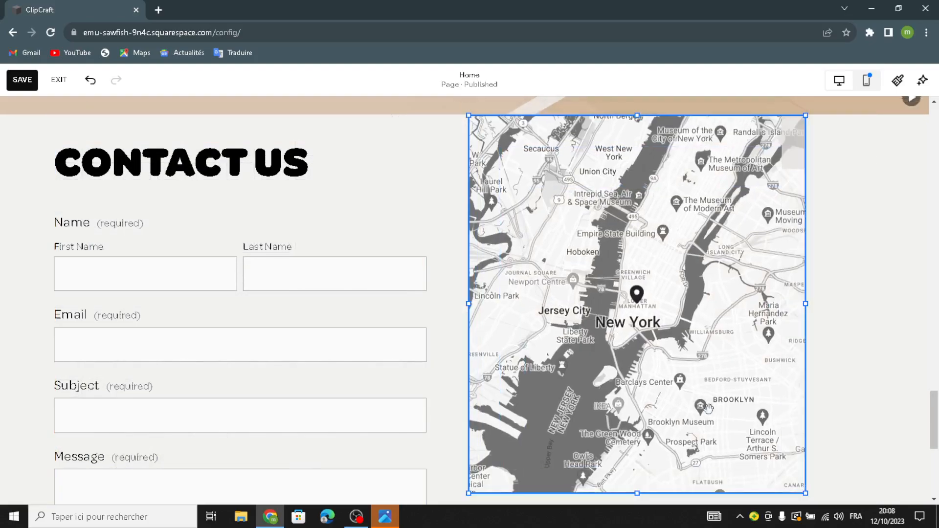
- Enlarge the map block so it is wider and extends further down alongside the contact form
scroll(817, 441, "down", 3)
left_click_drag(806, 317, 845, 394)
scroll(518, 253, "up", 3)
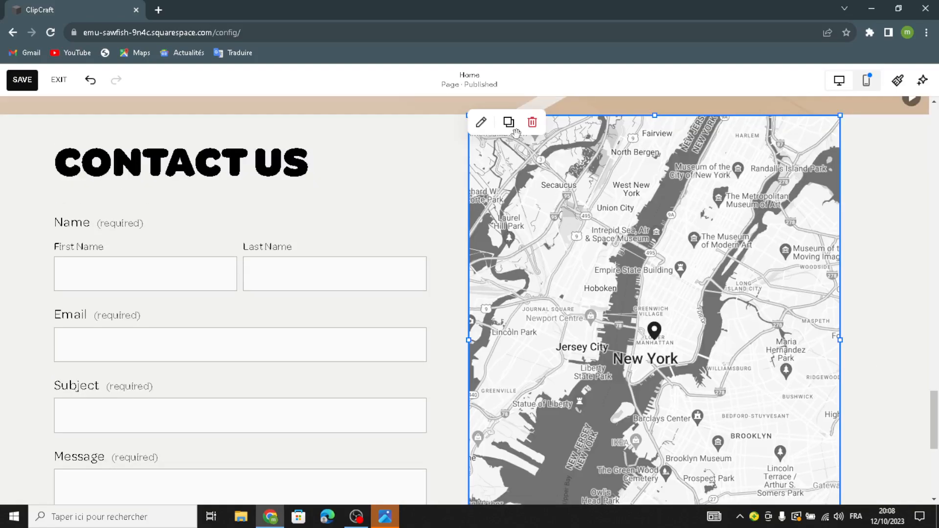
- Set the map's design style to Satellite and close its settings
left_click(481, 121)
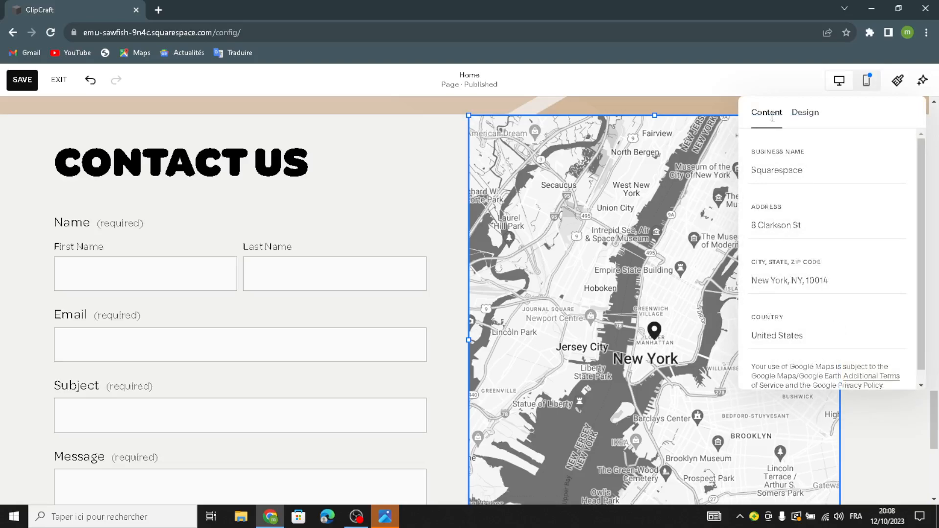
left_click(807, 111)
left_click(811, 155)
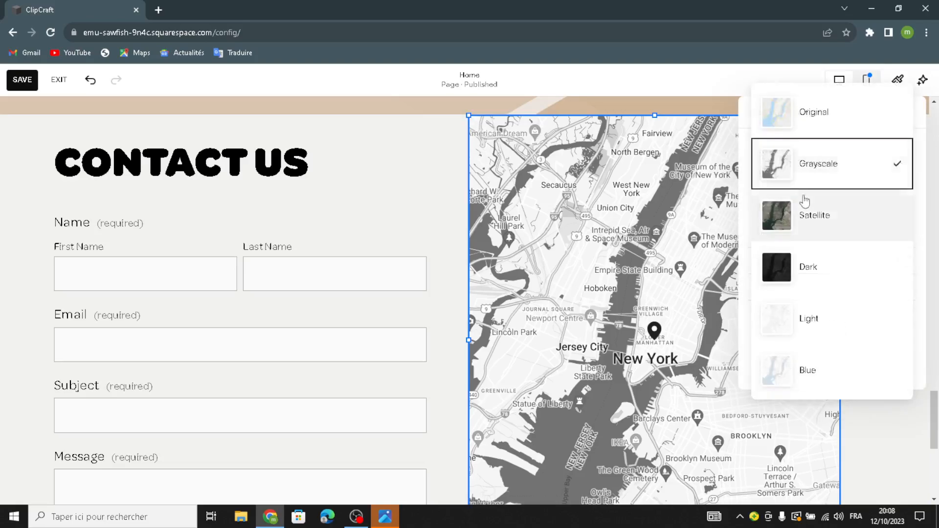
left_click(825, 234)
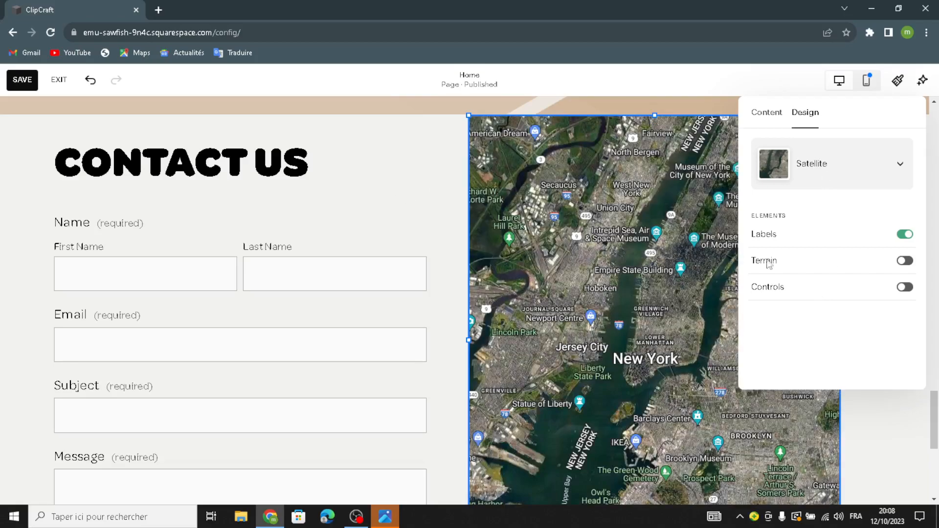
left_click(708, 259)
- Give the Contact Us section the background art with overlapping diagonal planes
left_click(860, 145)
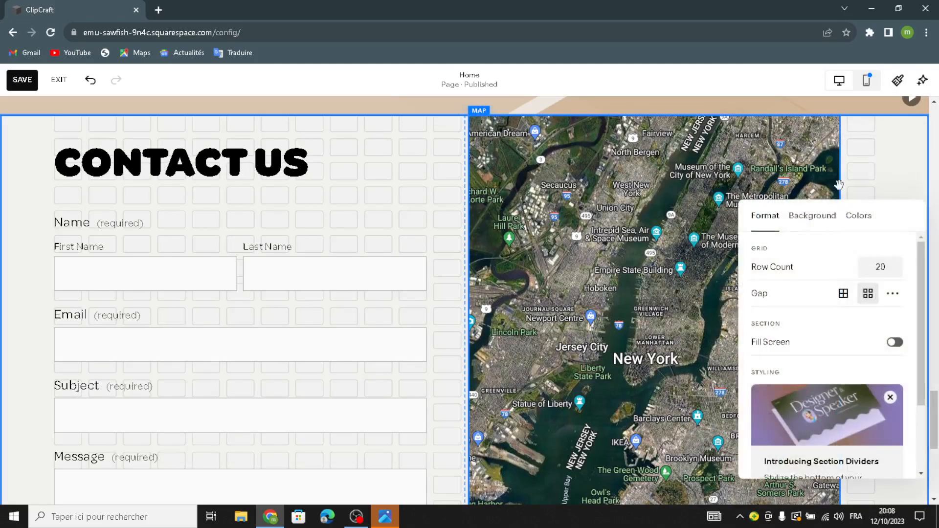
left_click(812, 215)
scroll(832, 343, "down", 5)
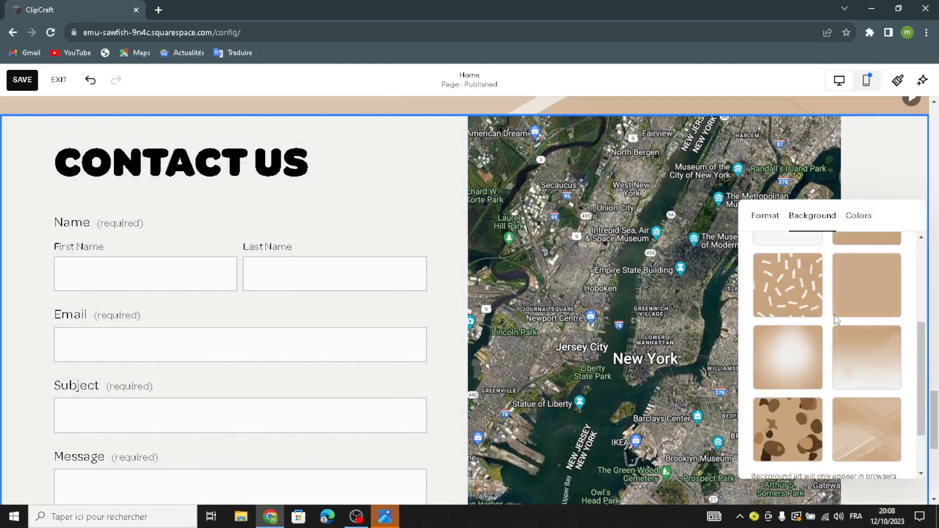
left_click(876, 386)
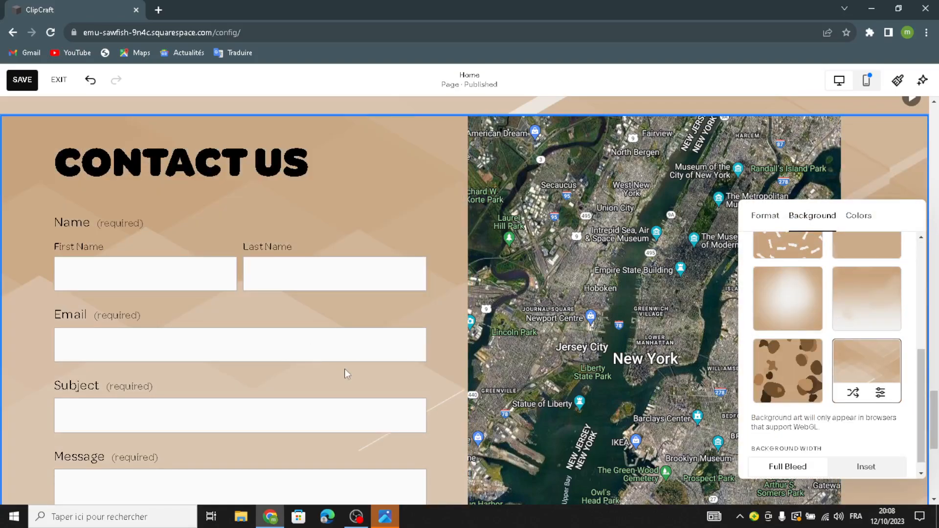
- Edit the site footer, set its section background to the diagonal-planes art and close the section settings
scroll(347, 374, "down", 5)
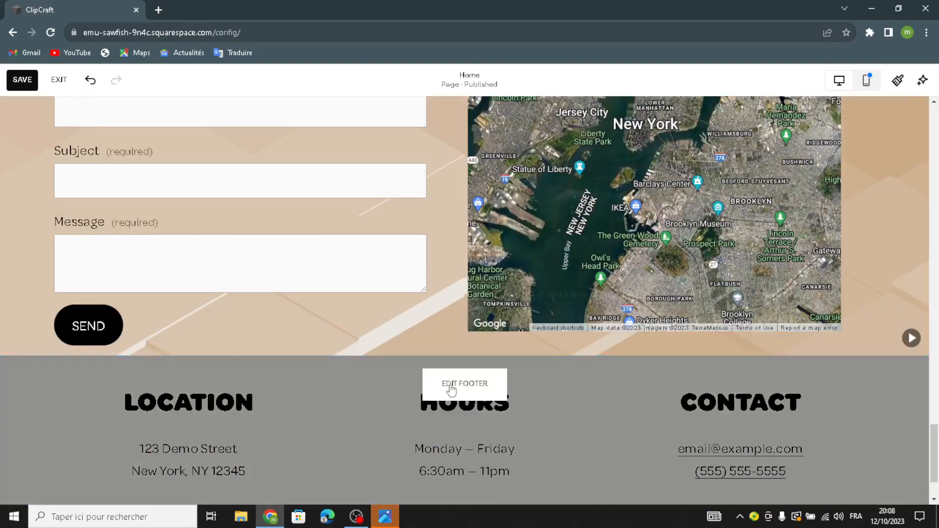
left_click(465, 383)
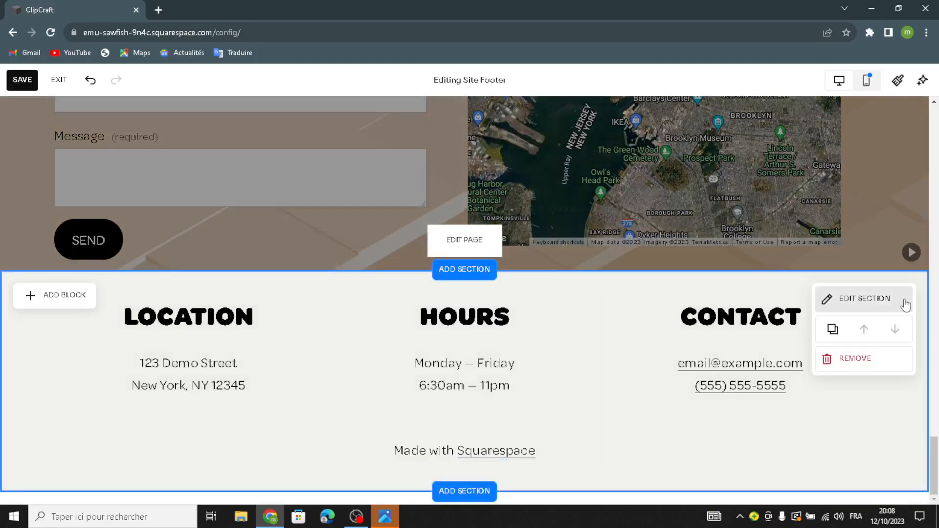
left_click(832, 300)
left_click(823, 216)
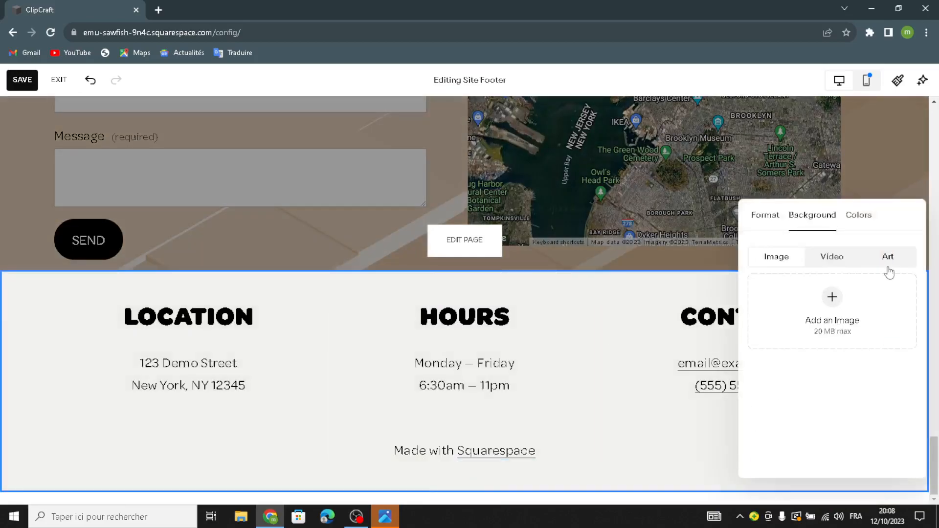
scroll(856, 392, "down", 5)
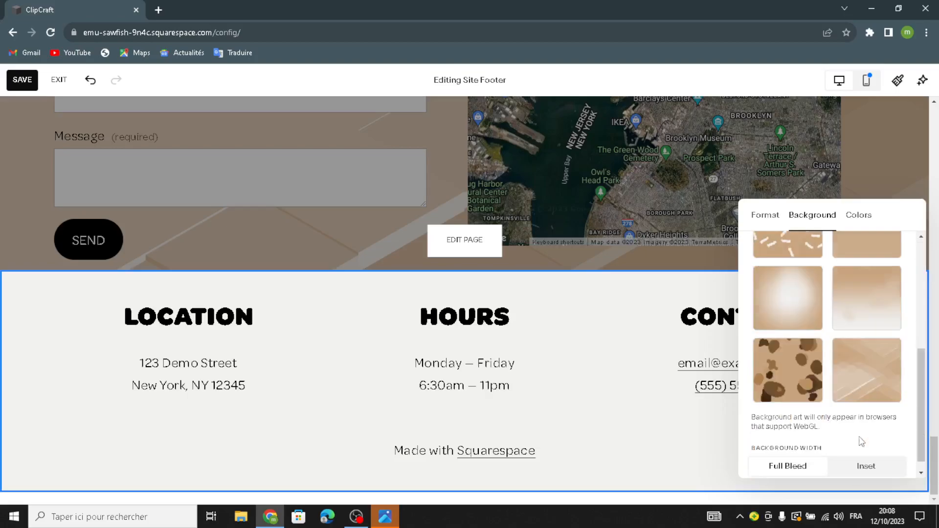
left_click(879, 391)
left_click(60, 456)
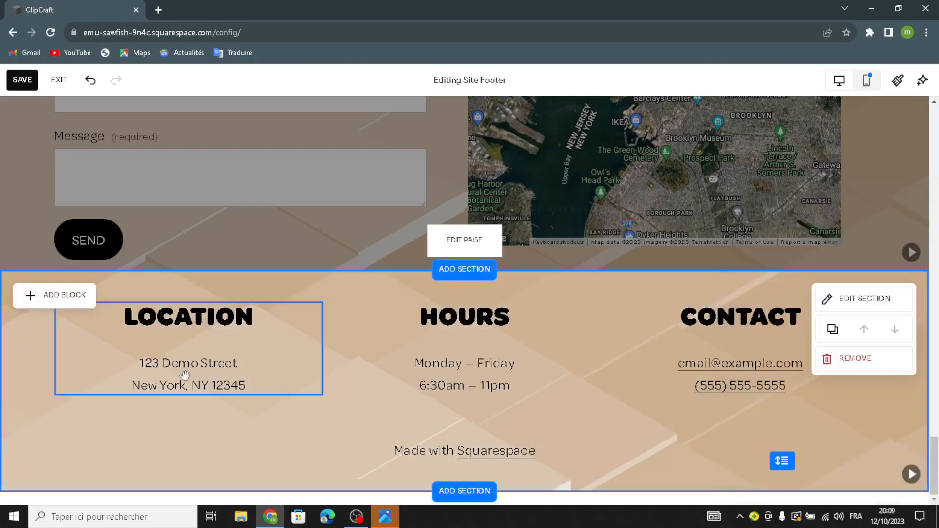
- Review the home page's sections, checking the background art from the sale banner down to the Contact Us map
scroll(421, 323, "up", 15)
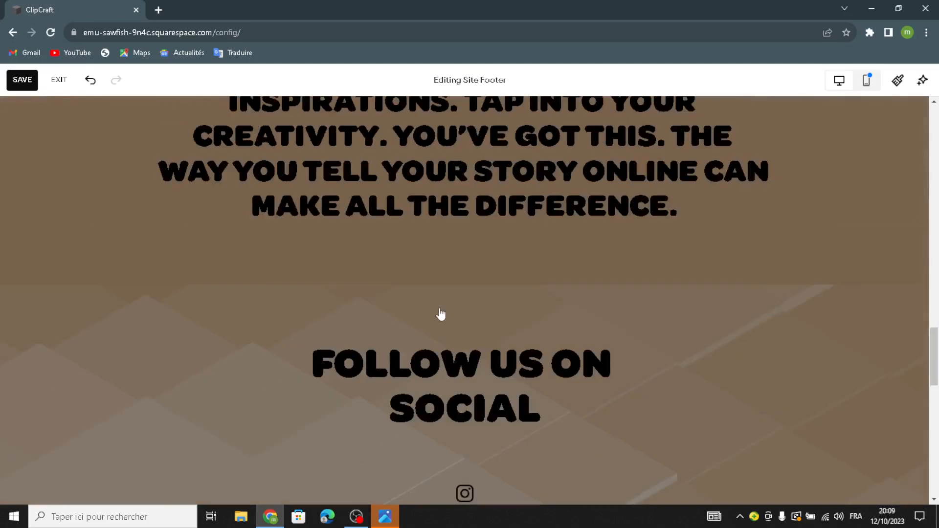
scroll(435, 283, "up", 5)
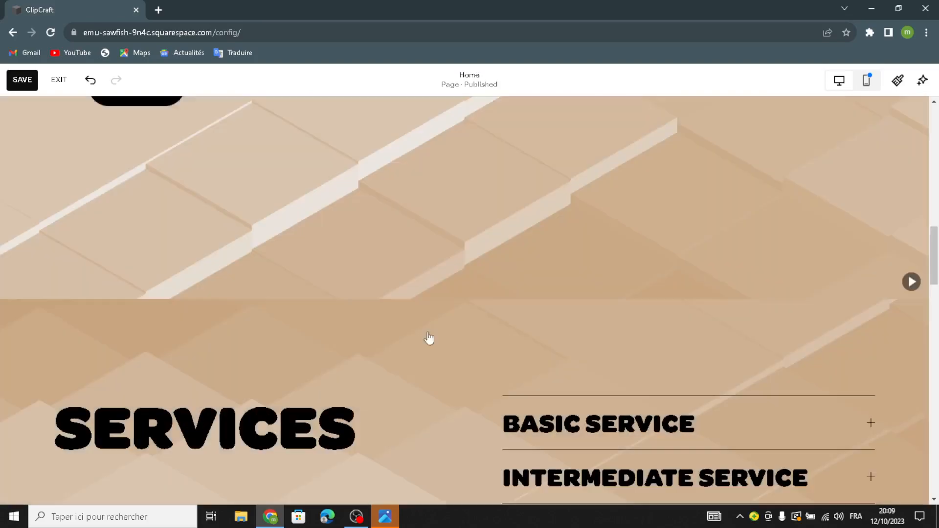
scroll(563, 336, "up", 5)
scroll(550, 345, "up", 10)
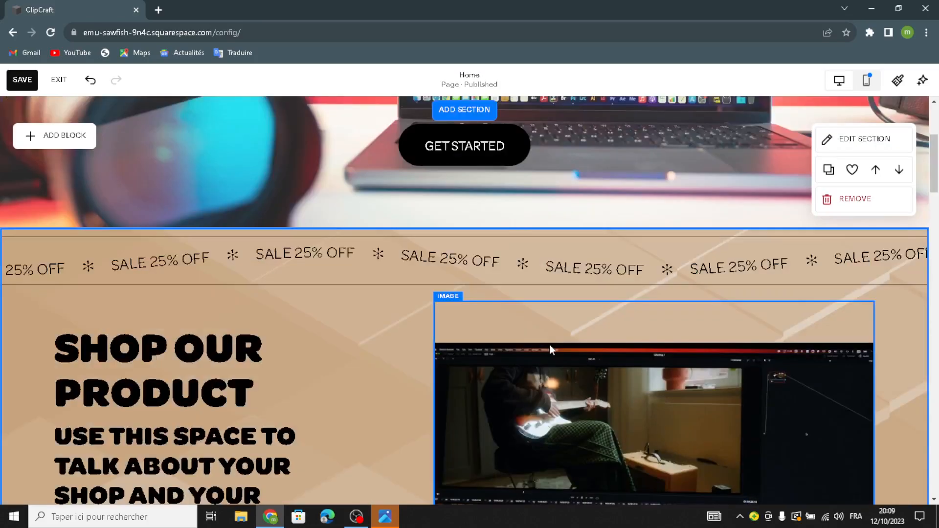
scroll(550, 345, "down", 8)
scroll(549, 344, "down", 4)
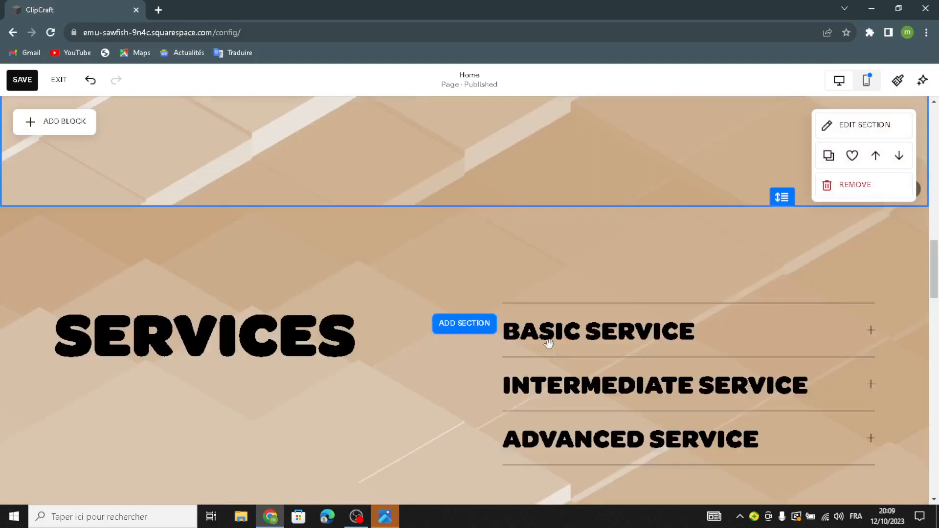
scroll(550, 344, "up", 12)
scroll(550, 345, "down", 15)
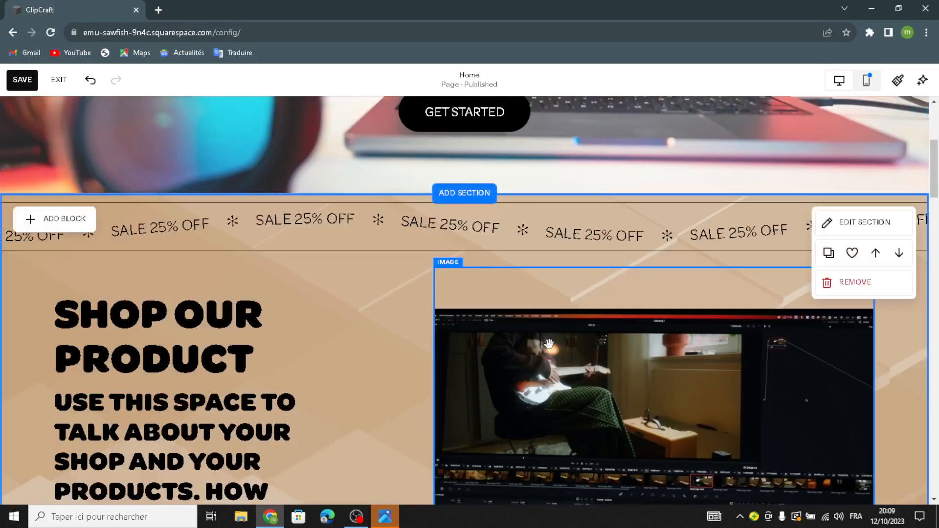
scroll(550, 344, "down", 10)
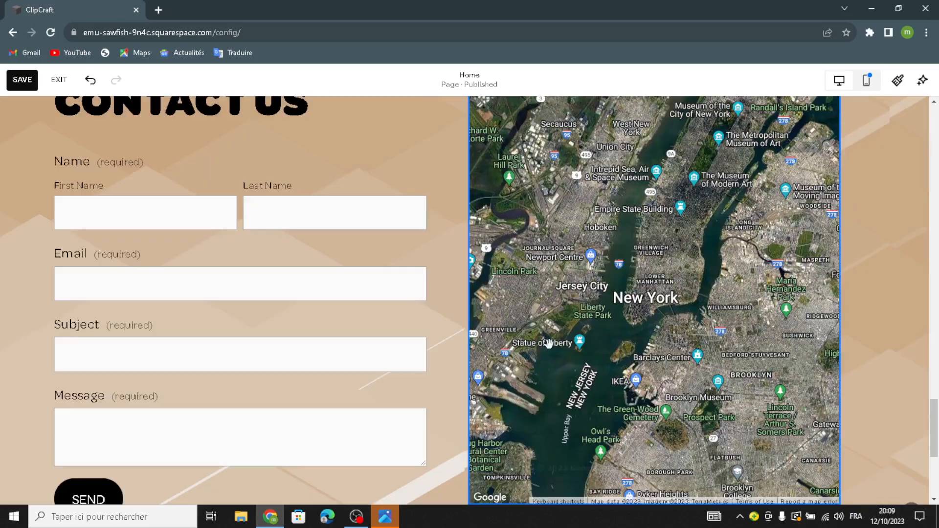
scroll(550, 345, "up", 5)
scroll(548, 344, "up", 8)
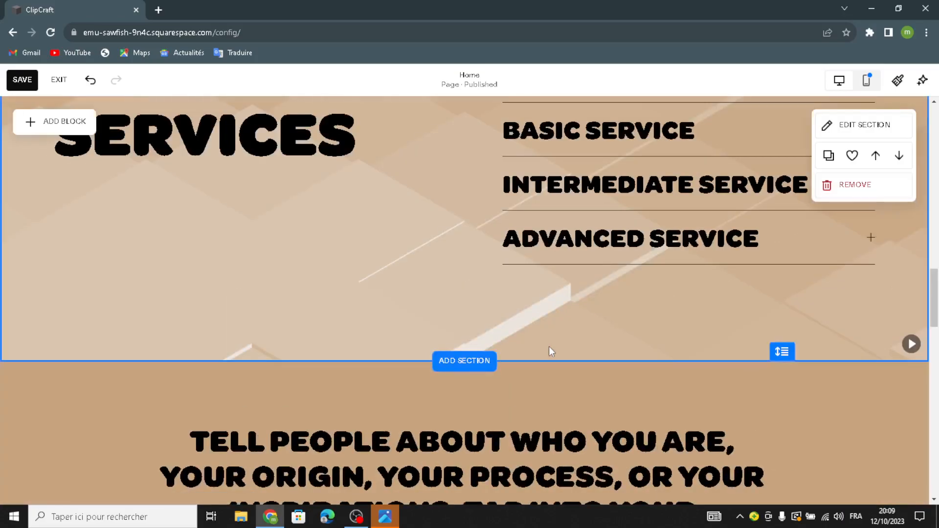